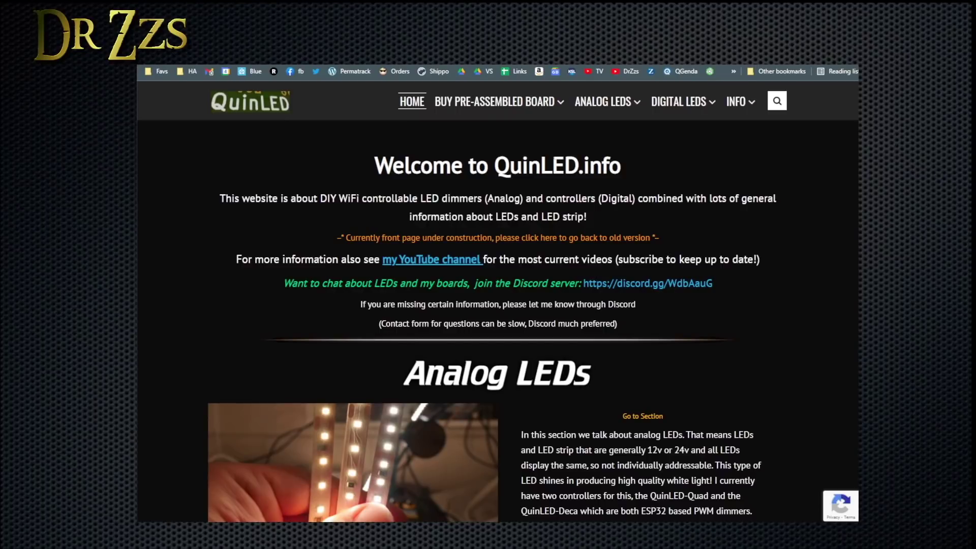
- Open the pre-assembled boards page and scroll to the QuinLED-Dig-Uno WLED manual and video
left_click(498, 102)
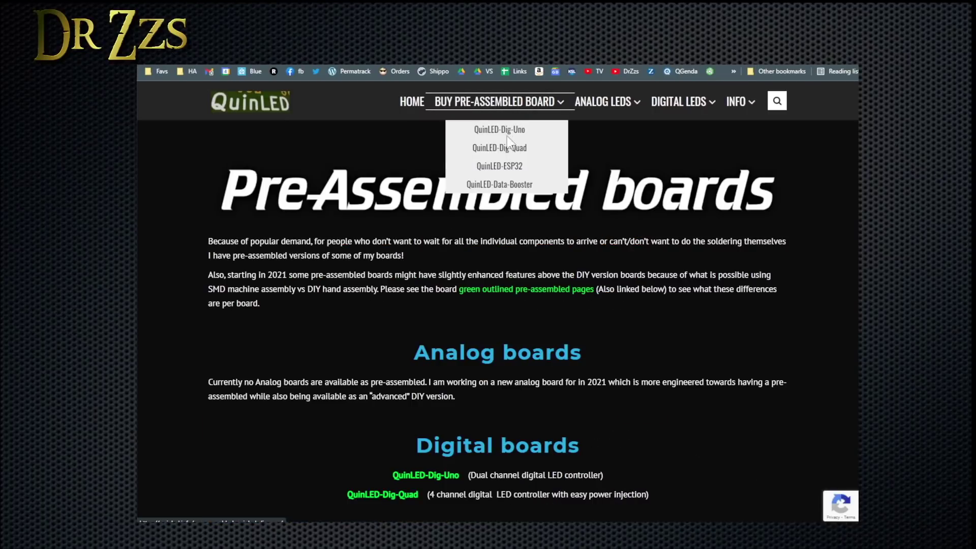
scroll(498, 108, "down", 1)
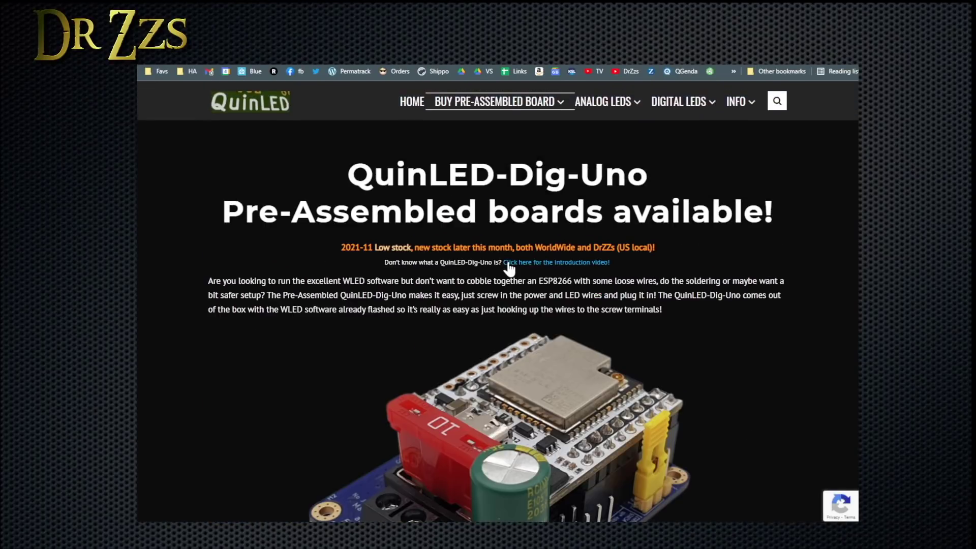
scroll(508, 264, "down", 10)
scroll(509, 270, "down", 10)
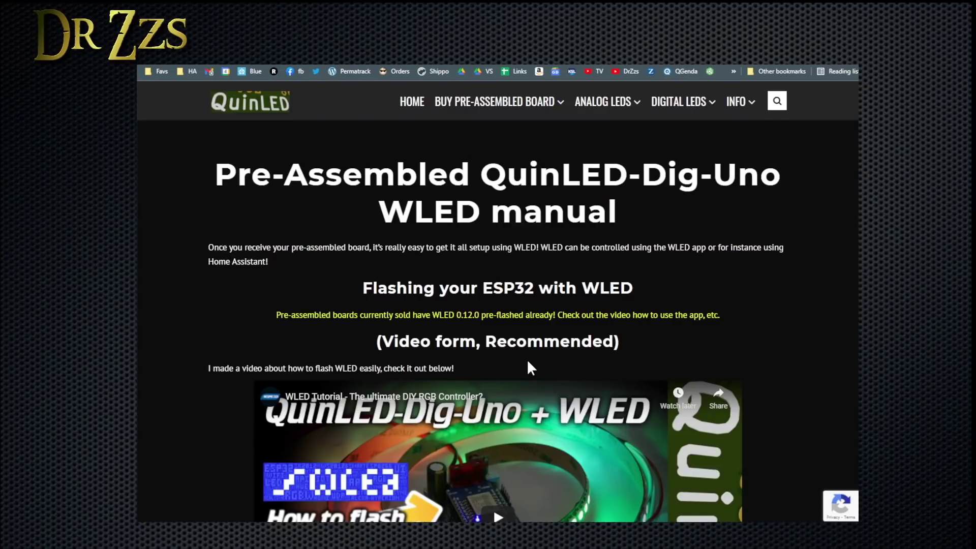
scroll(526, 359, "down", 3)
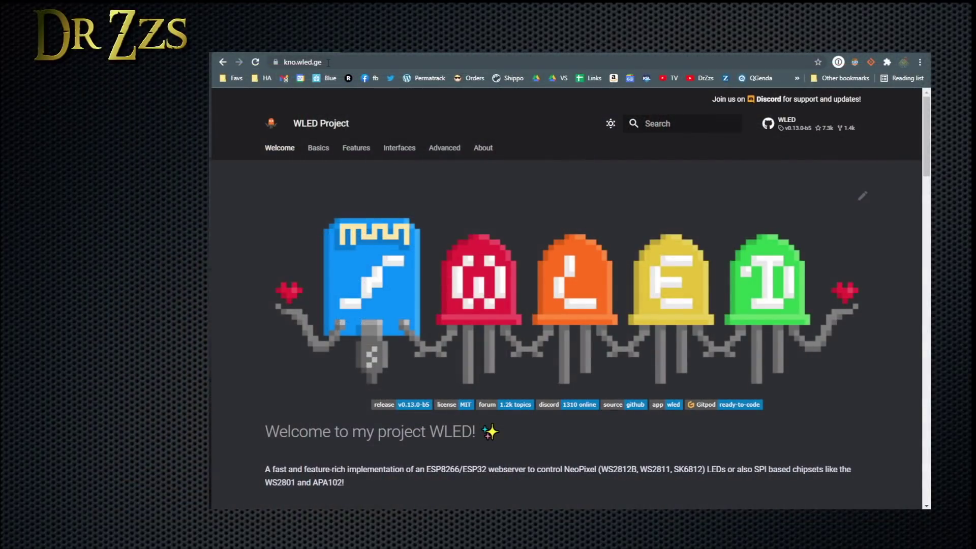
- Select the kno.wled.ge address in the browser's address bar so it can be replaced
left_click(330, 62)
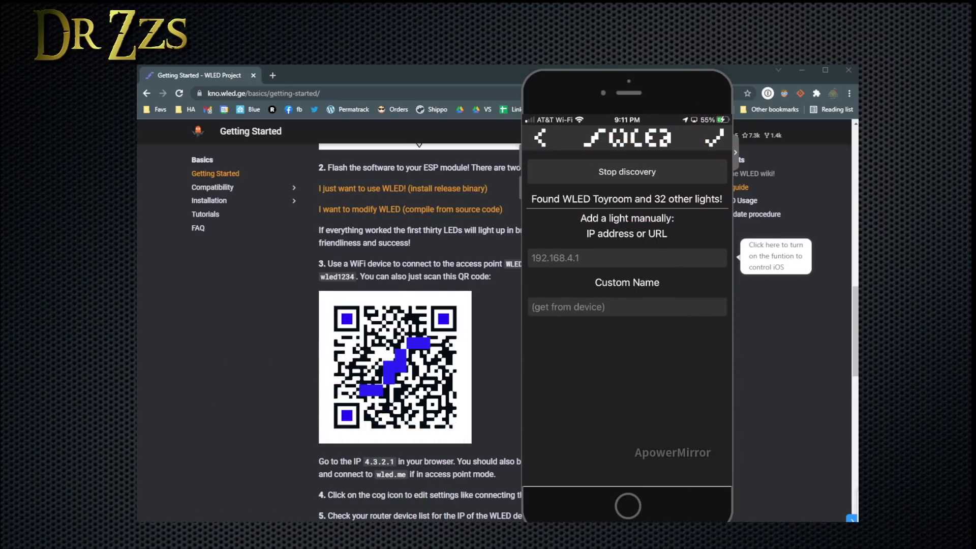
- Open the WLED light at 192.168.1.18, turn it red then blue, and return to the list
scroll(627, 315, "down", 5)
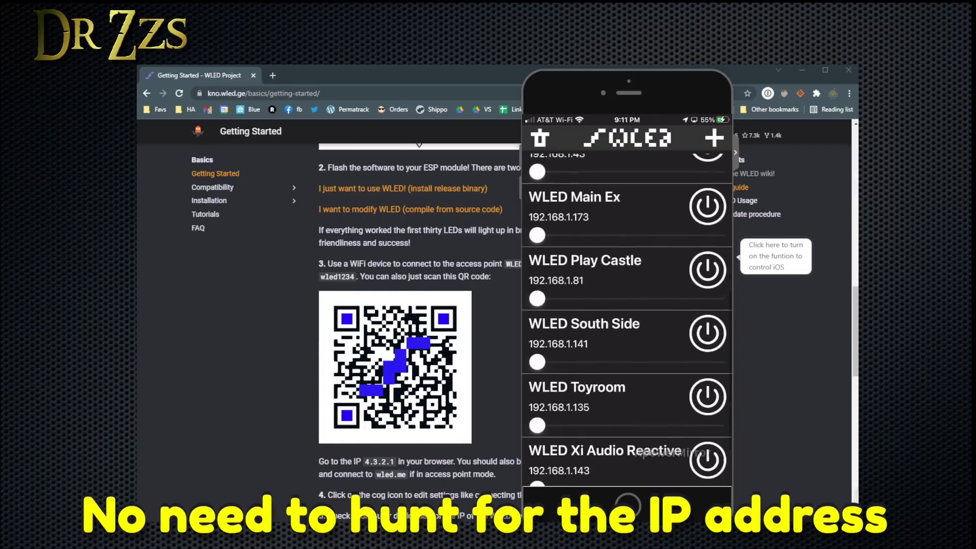
scroll(627, 315, "up", 5)
left_click(584, 324)
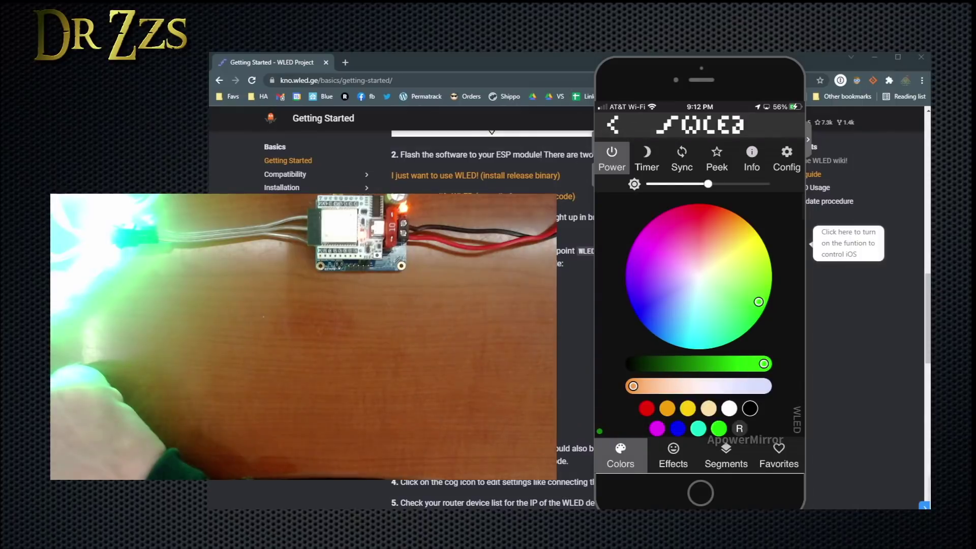
left_click(700, 217)
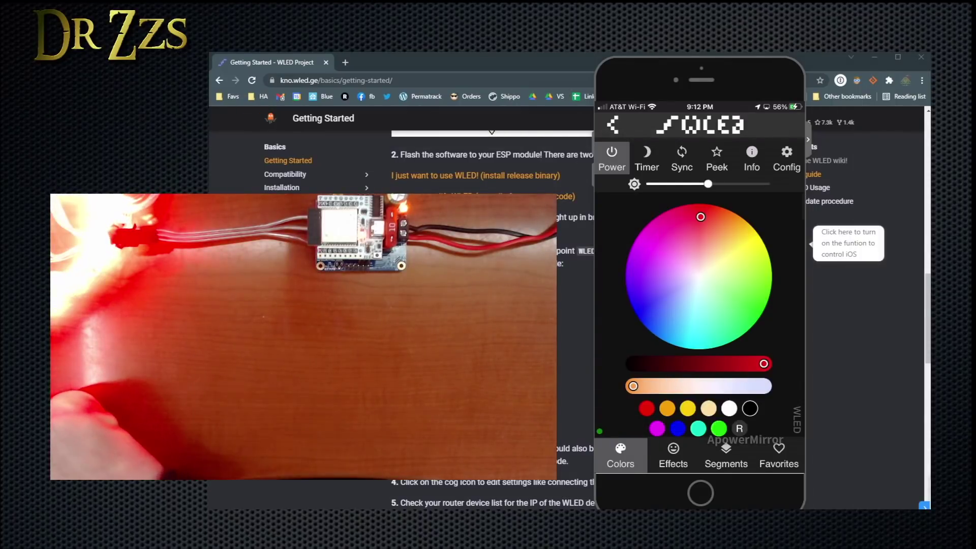
left_click(648, 311)
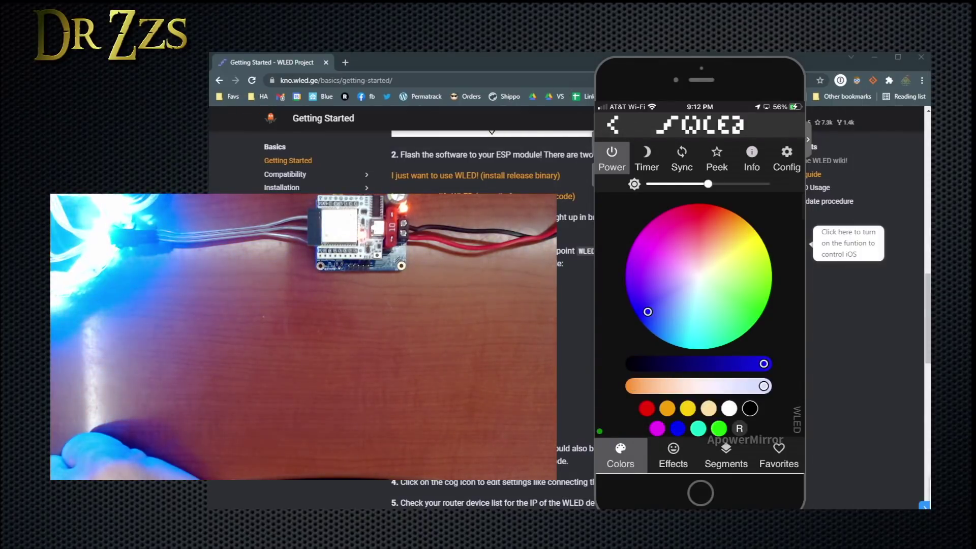
scroll(699, 274, "down", 2)
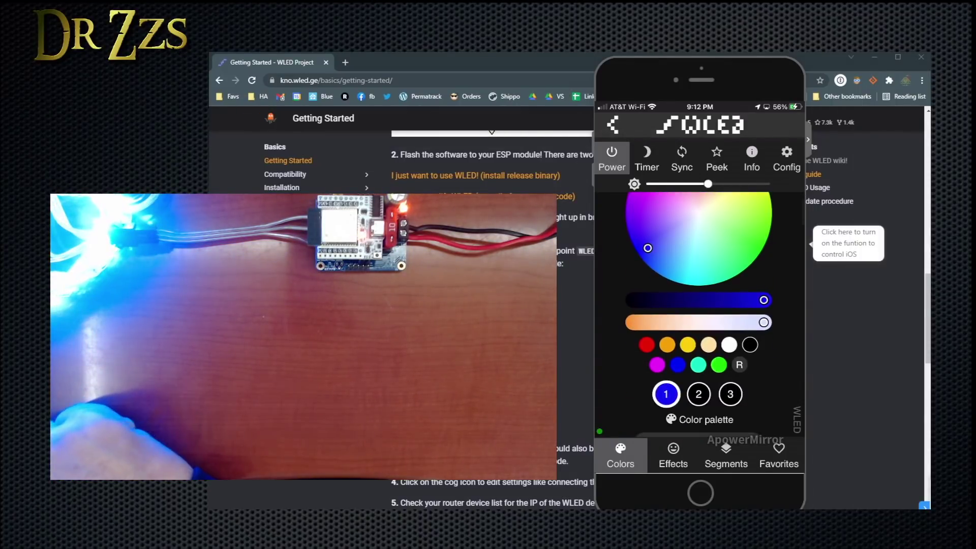
left_click(613, 125)
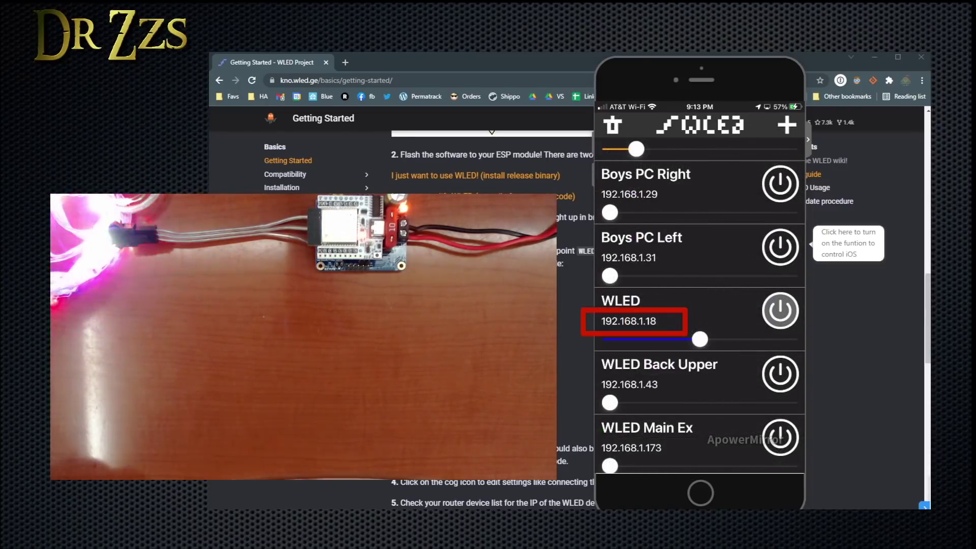
- Load the WLED controller page at 192.168.1.18 in a new browser tab
left_click(346, 61)
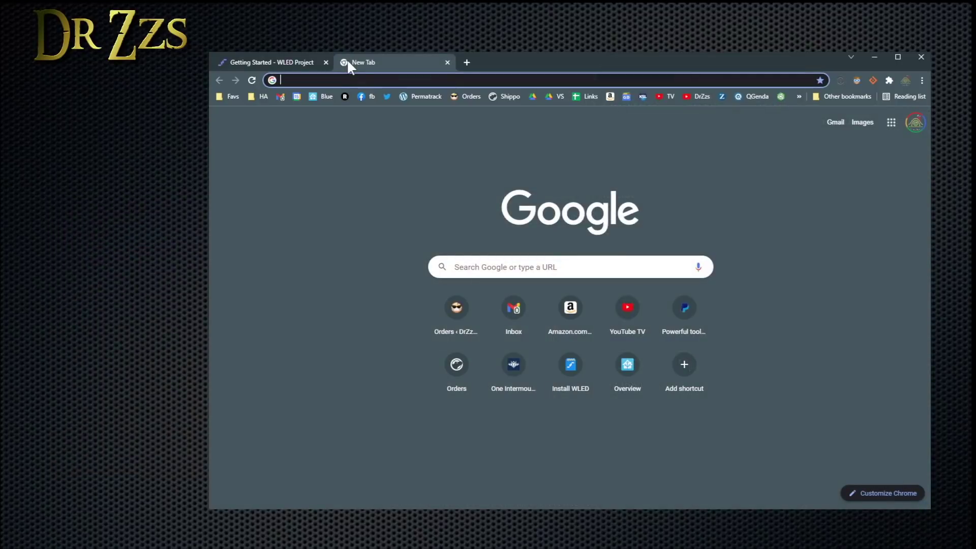
type("192.168.1.14")
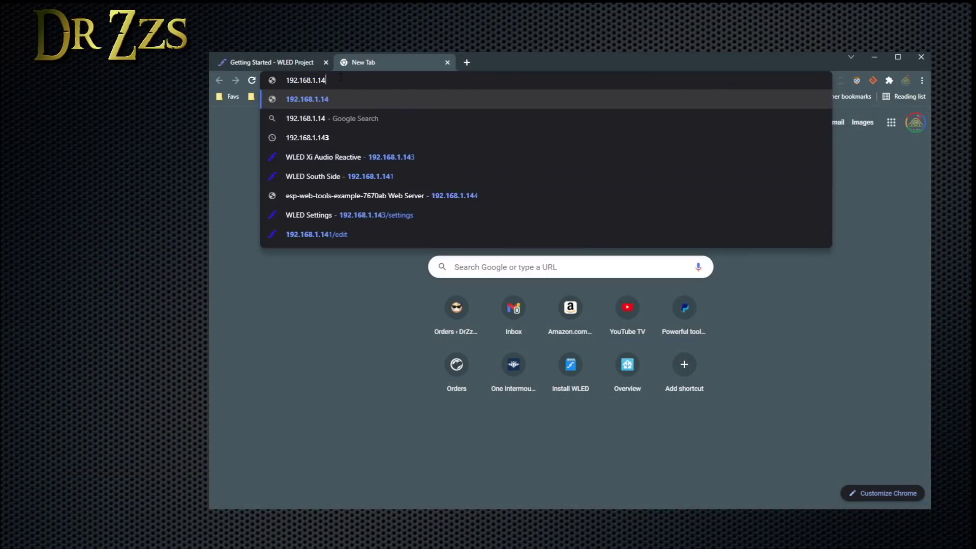
key("BackSpace")
type("8")
key("Return")
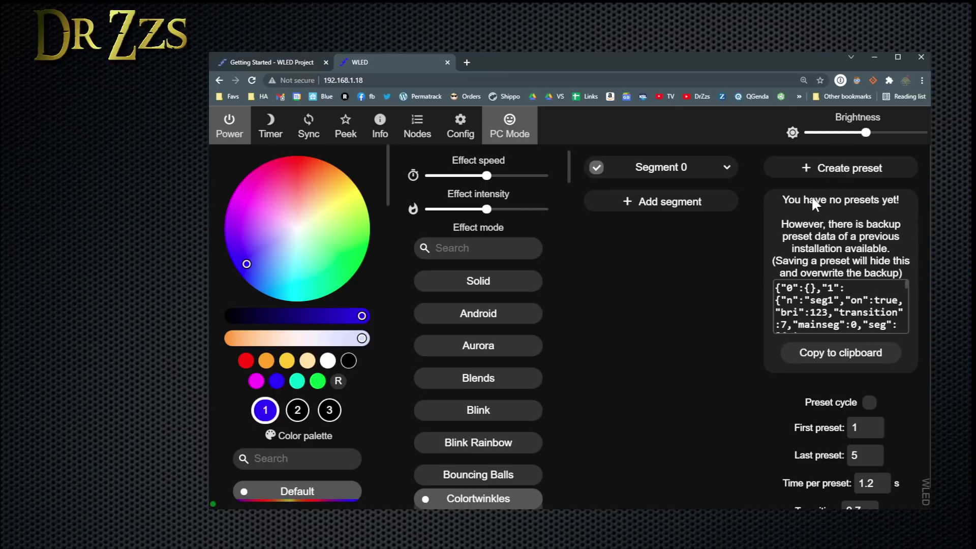
scroll(785, 392, "down", 1)
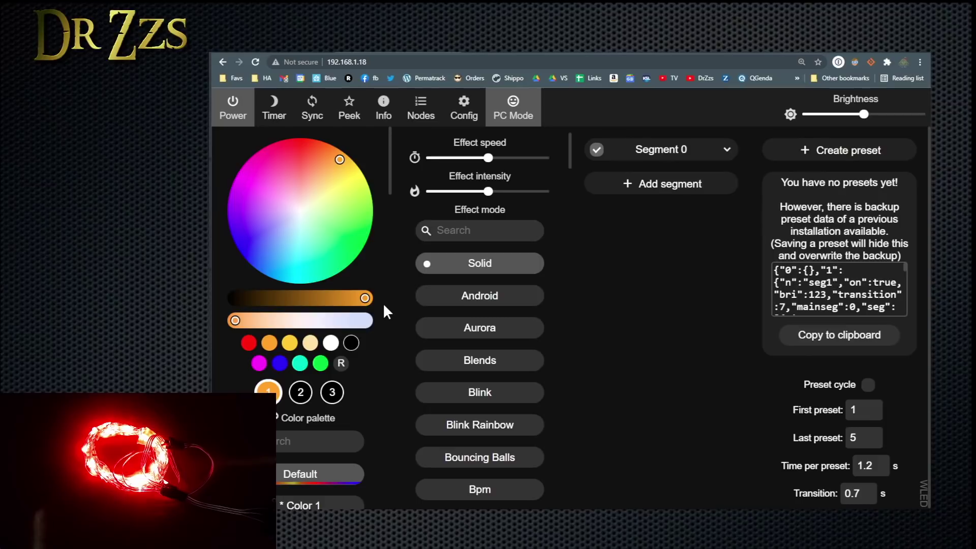
- Switch the LED colour to green, then red, and finally magenta
left_click(320, 363)
left_click(249, 342)
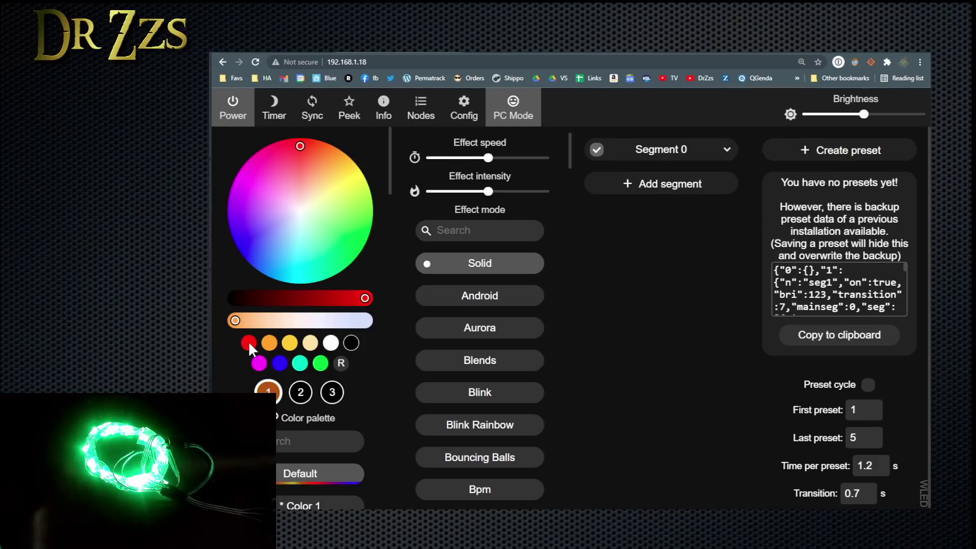
left_click(257, 197)
- Scroll through the Color palette and Effect mode lists to review the options
scroll(328, 356, "down", 4)
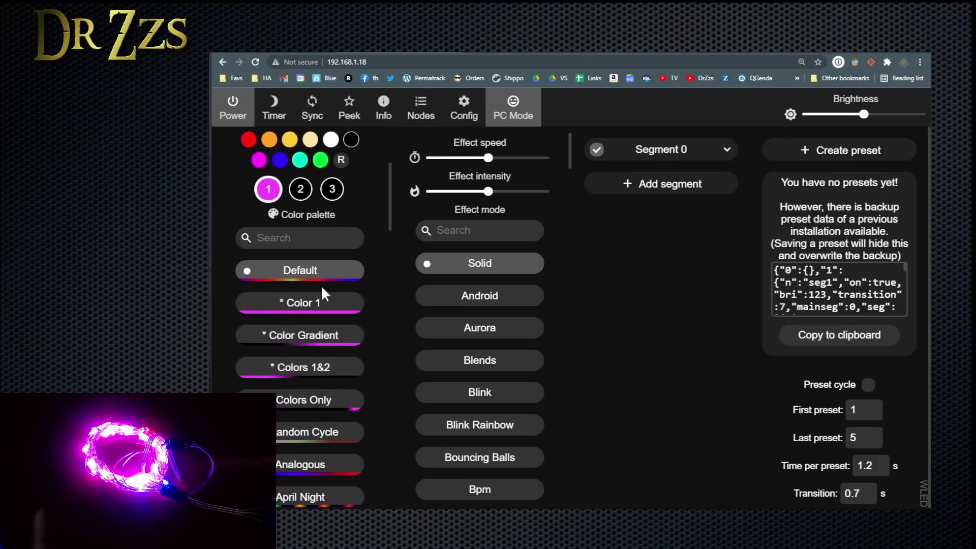
scroll(322, 326, "down", 10)
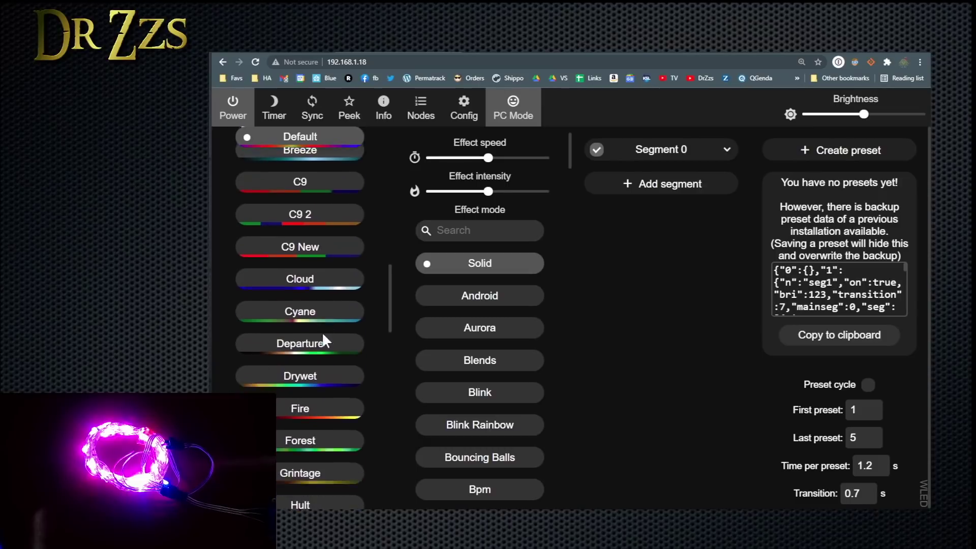
scroll(323, 336, "down", 3)
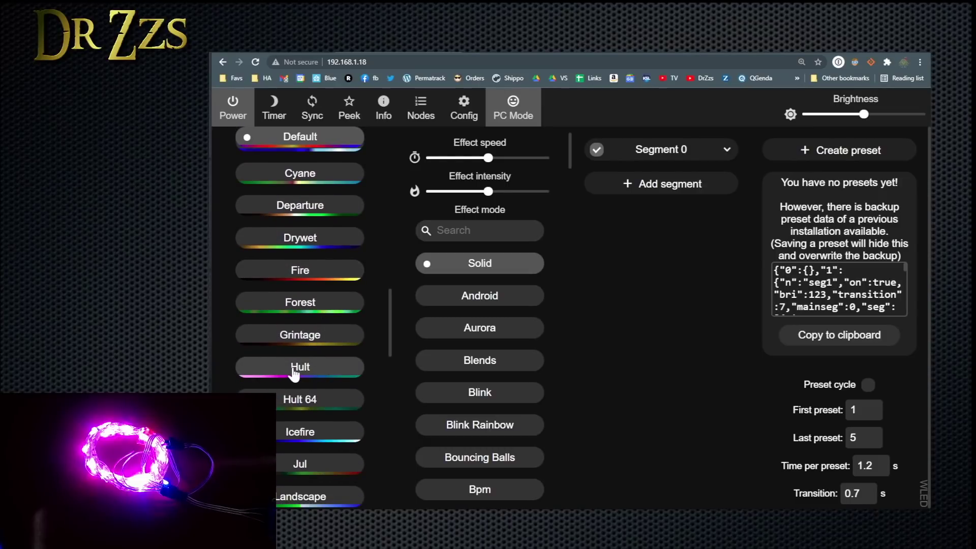
scroll(294, 374, "down", 4)
scroll(283, 370, "up", 10)
scroll(501, 348, "down", 7)
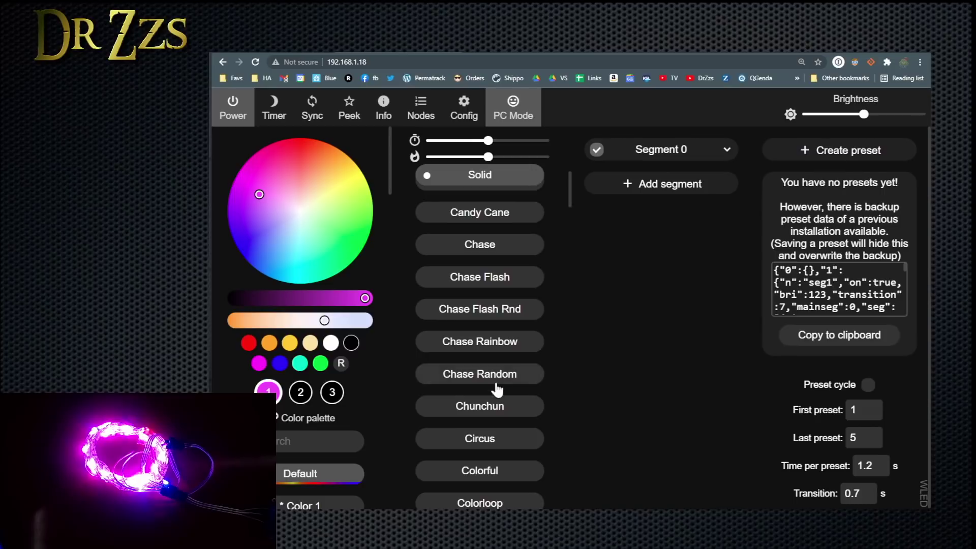
scroll(497, 389, "down", 10)
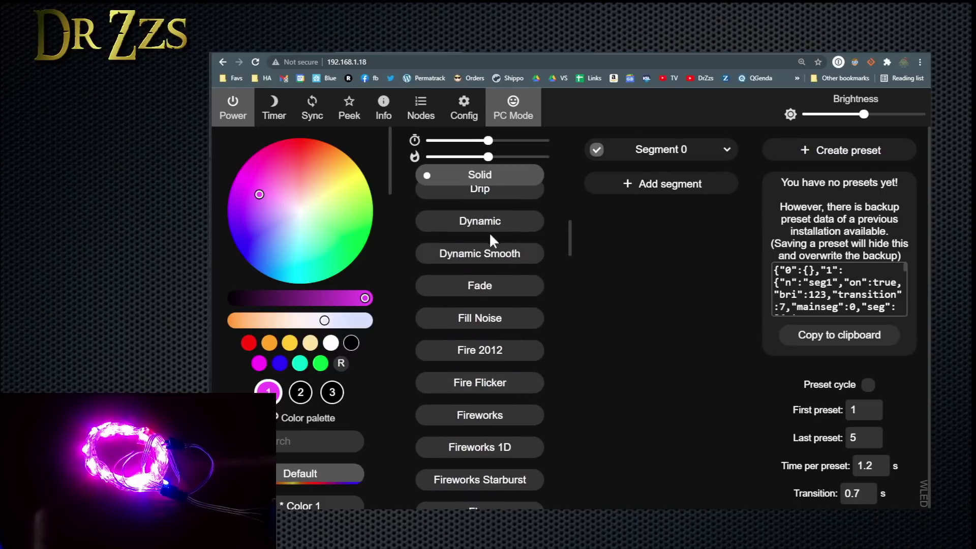
scroll(305, 413, "down", 7)
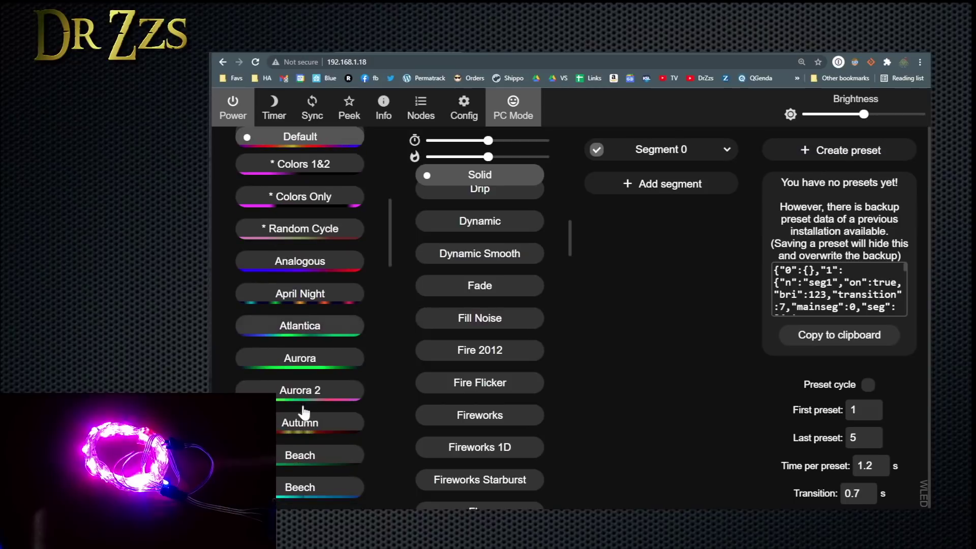
scroll(305, 429, "up", 1)
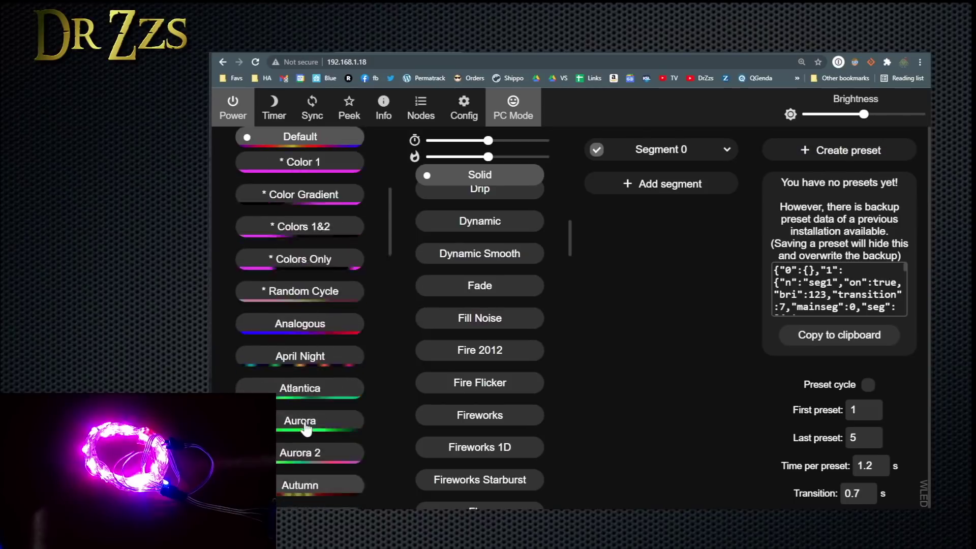
scroll(305, 422, "up", 5)
scroll(480, 254, "up", 4)
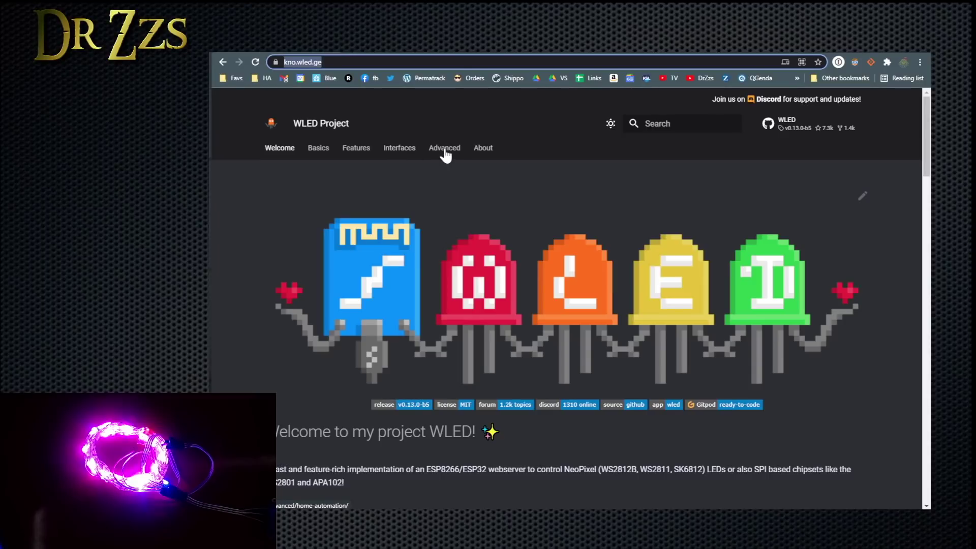
- Open the Effects & Palettes wiki page and scroll its effects table down to ID 54 Tri Chase
left_click(357, 150)
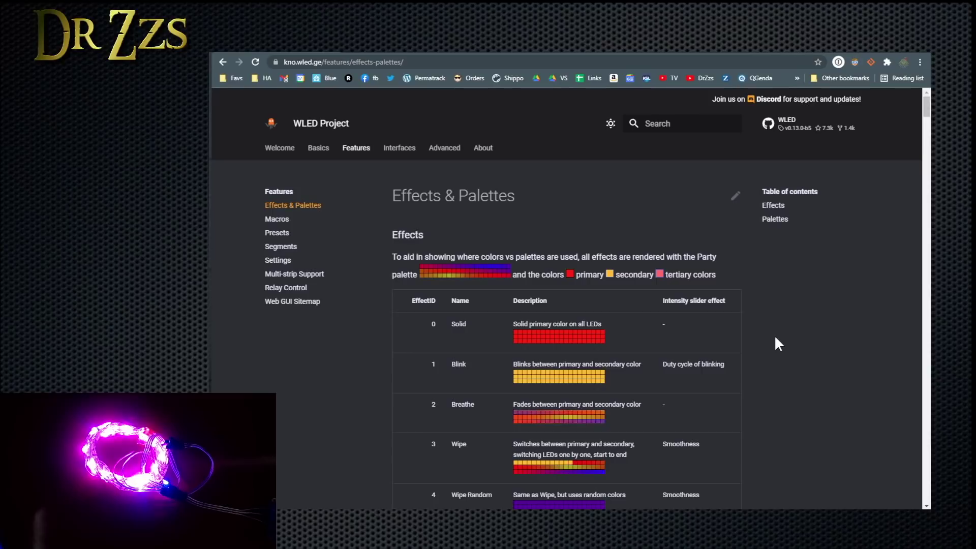
scroll(775, 338, "down", 2)
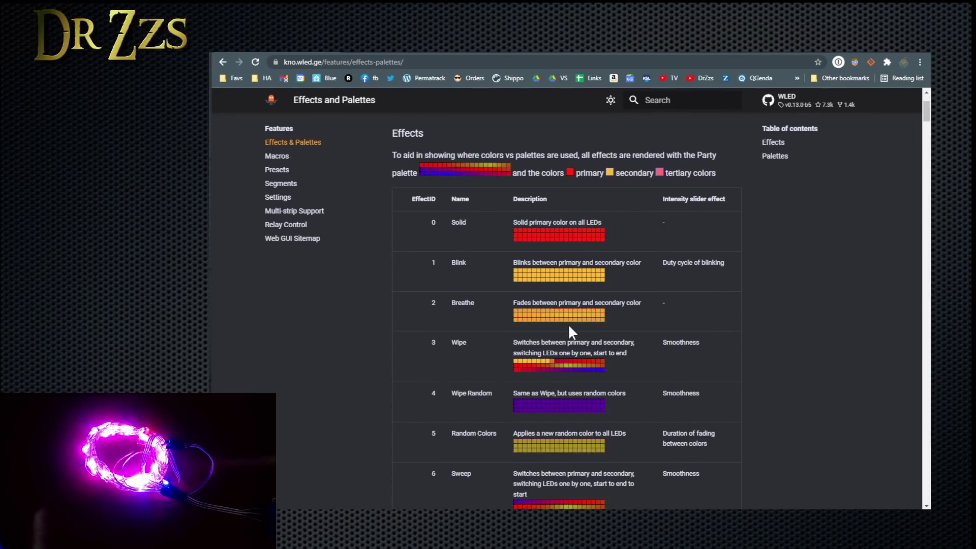
scroll(569, 326, "down", 4)
scroll(576, 351, "down", 20)
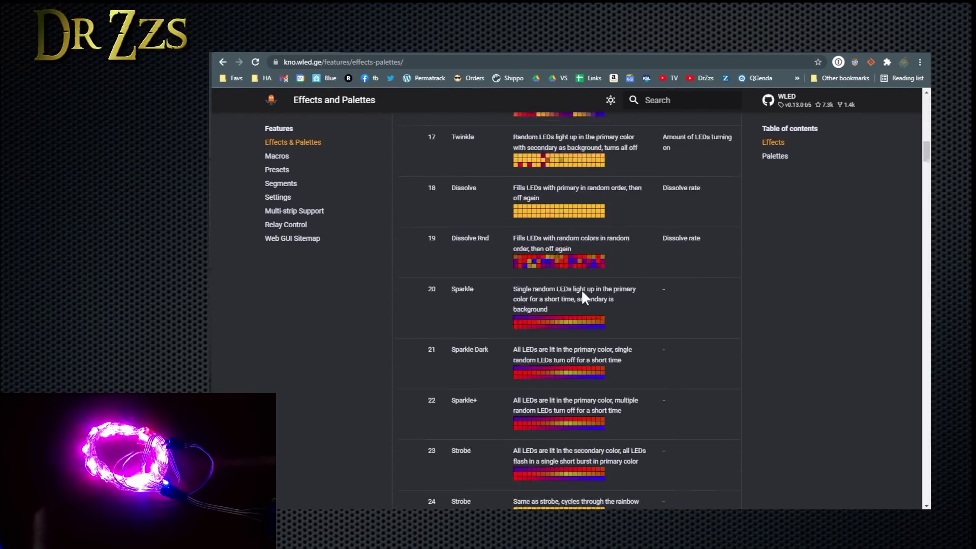
scroll(577, 333, "down", 12)
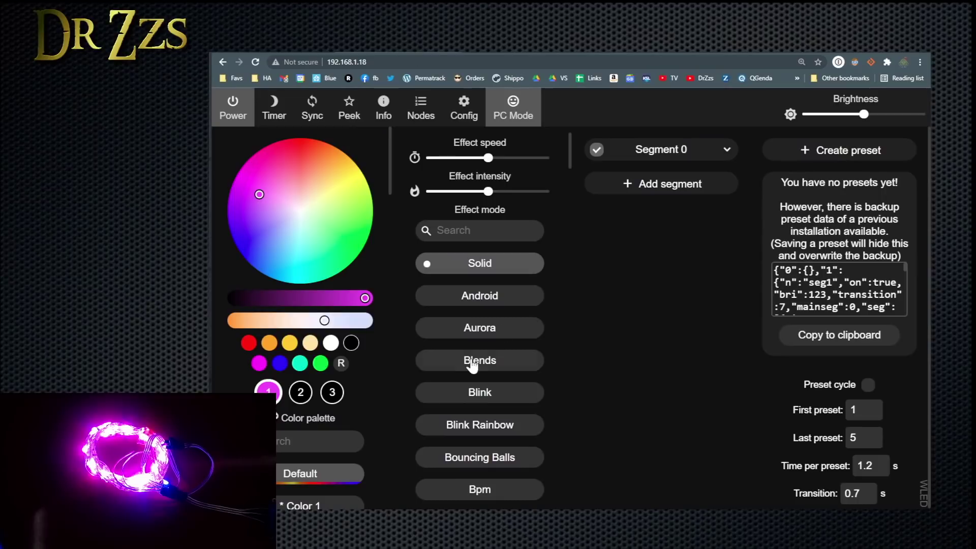
- Try Blends, Blink Rainbow and Candle Multi, then run Colorful with a faster effect speed
left_click(473, 362)
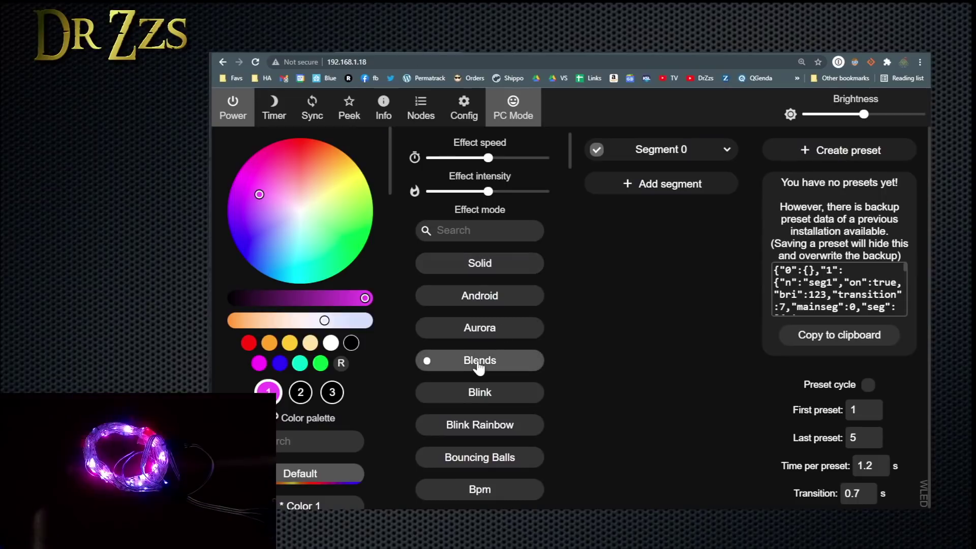
left_click(484, 427)
scroll(483, 432, "down", 3)
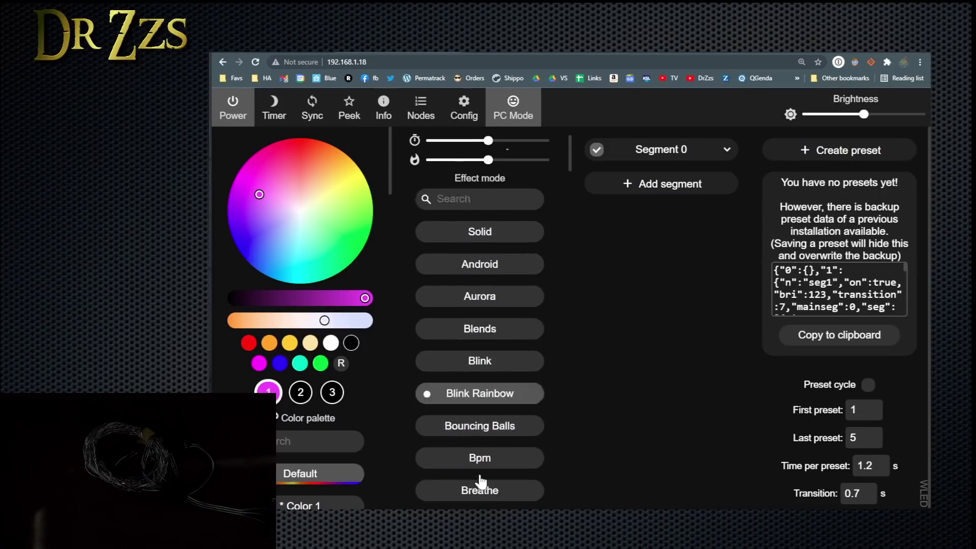
left_click(459, 437)
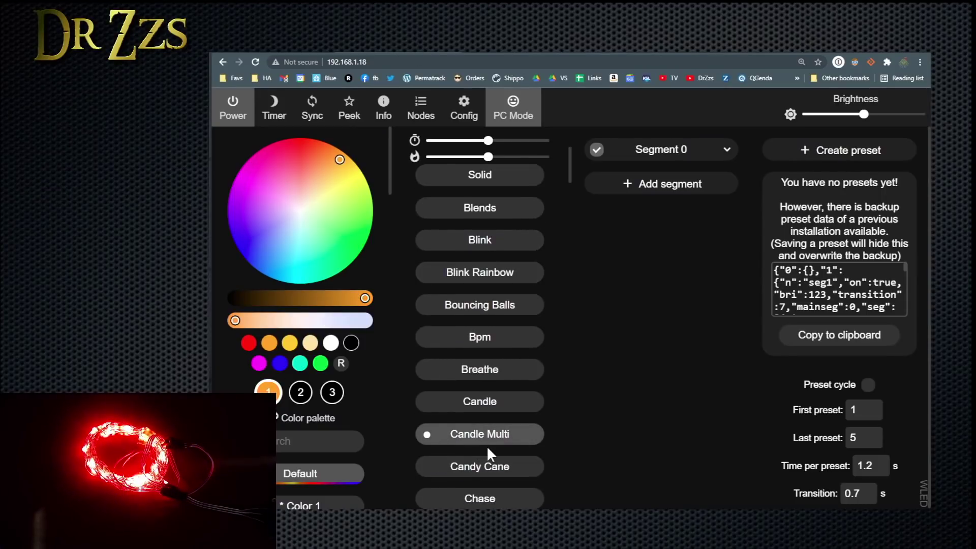
scroll(487, 447, "down", 5)
left_click(483, 471)
scroll(484, 384, "down", 2)
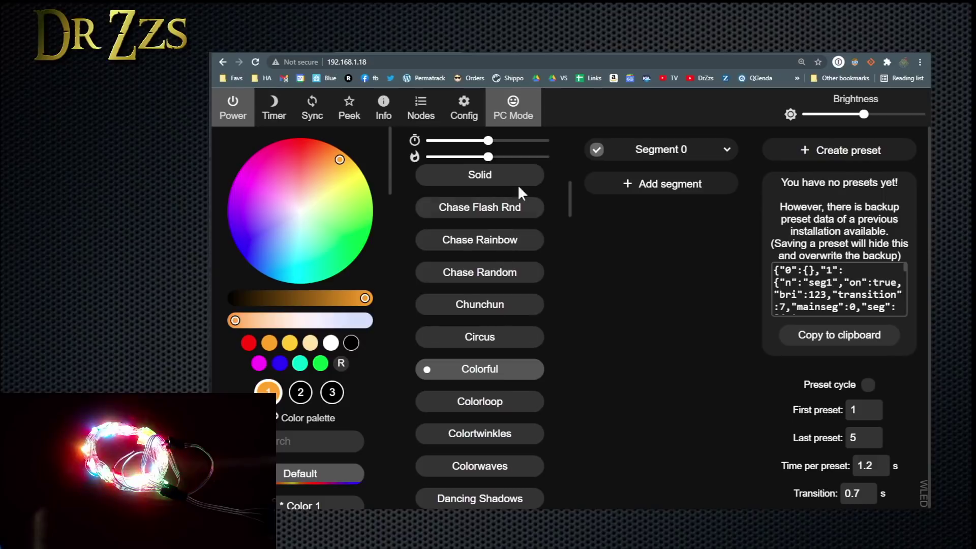
left_click(536, 141)
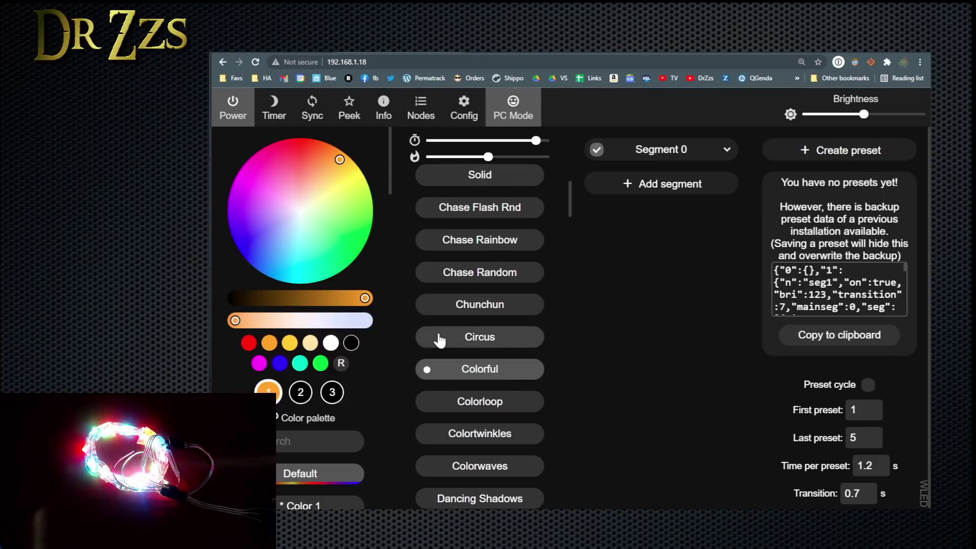
- Save the current look as preset 'Colorful fast', then go to Config > Time & Macros
left_click(836, 151)
left_click(837, 170)
type("Colorful fast")
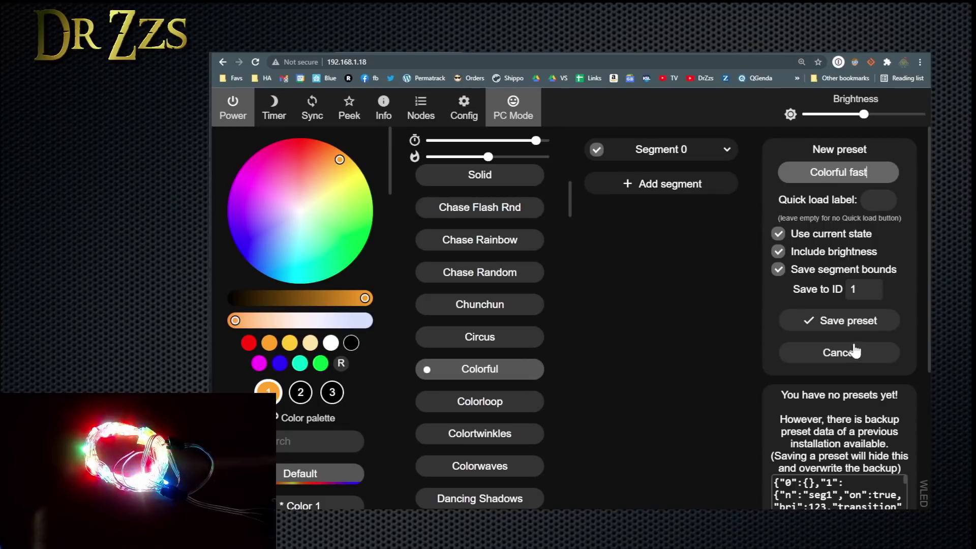
left_click(834, 321)
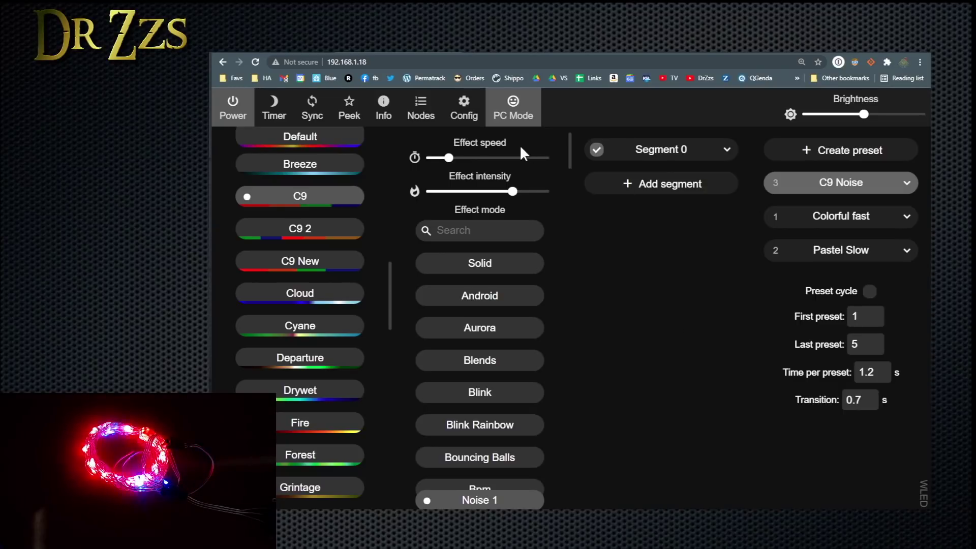
left_click(466, 109)
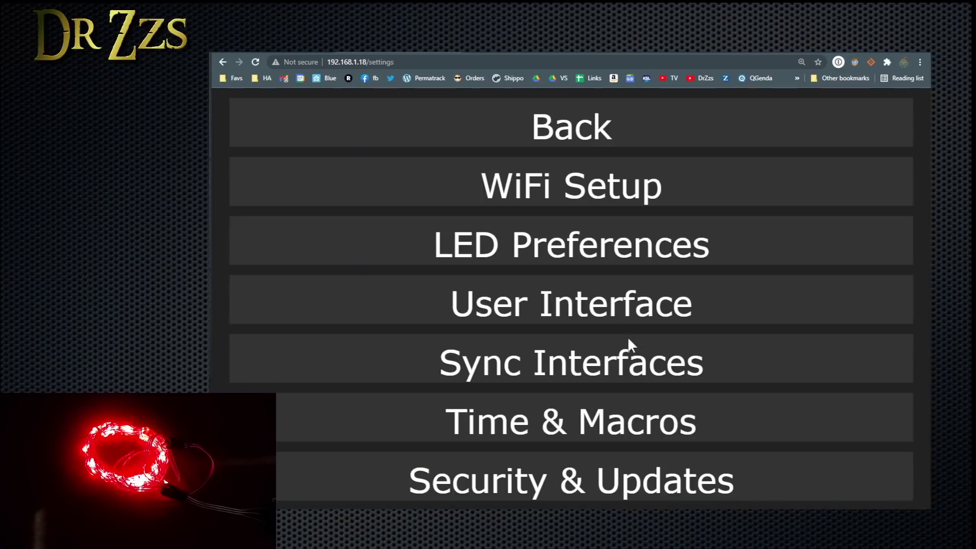
left_click(580, 432)
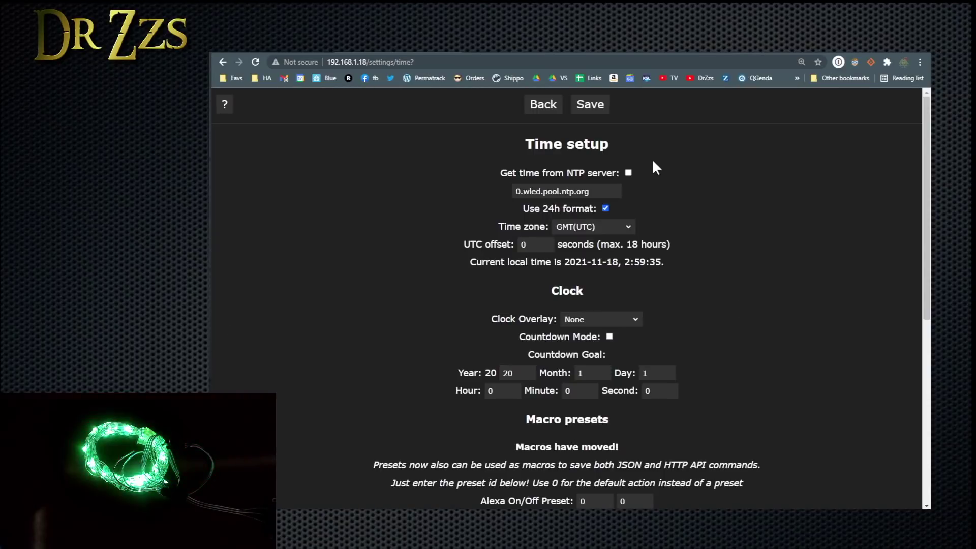
- Set the time zone to US-MST/MDT and find the Time-controlled presets section
left_click(581, 224)
left_click(596, 337)
scroll(704, 419, "down", 5)
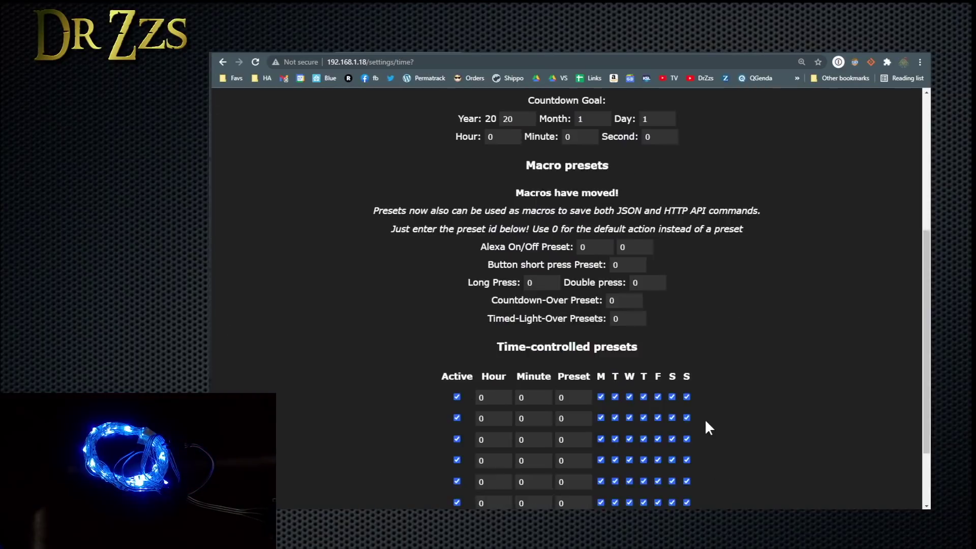
scroll(705, 419, "down", 2)
left_click_drag(479, 255, 614, 256)
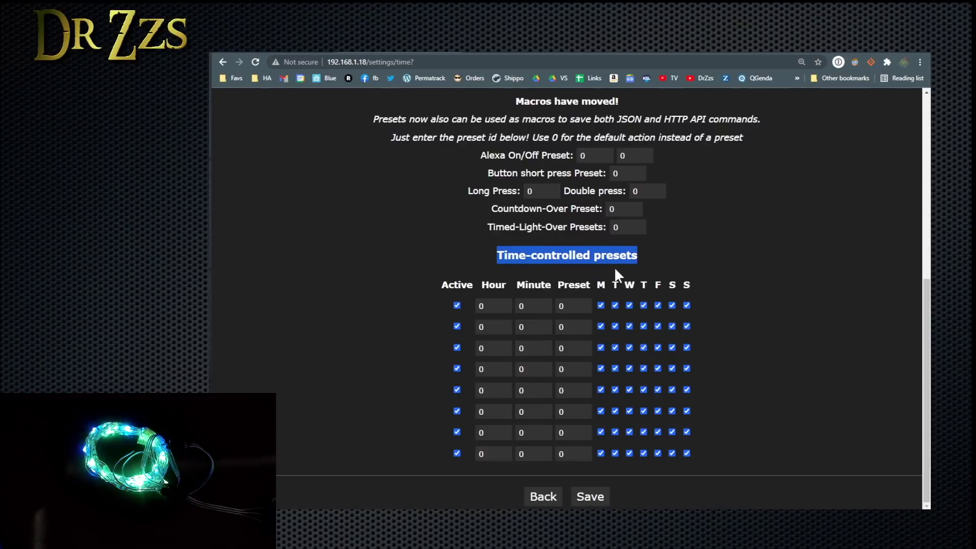
- Schedule the first time-controlled preset: preset 3 at 18:30
left_click(490, 306)
key("BackSpace")
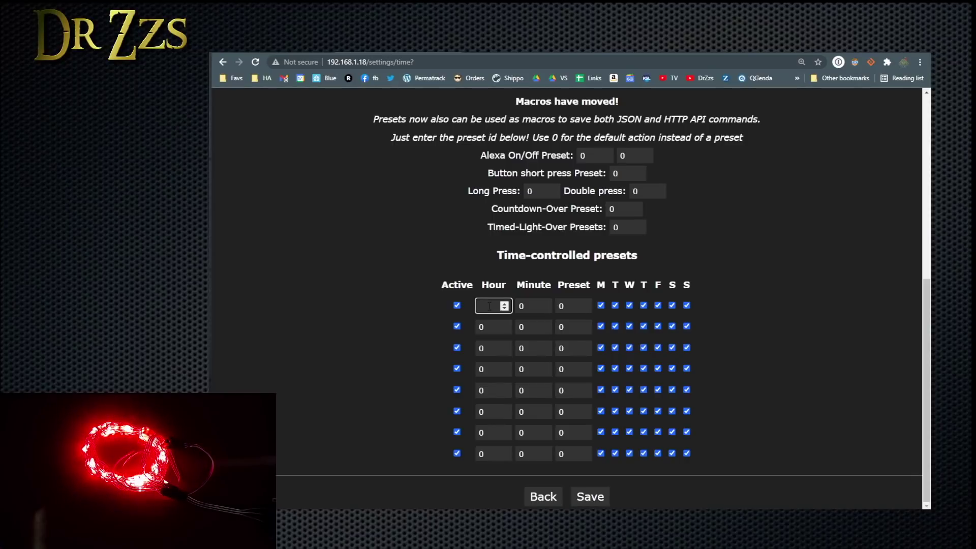
type("18")
key("Tab")
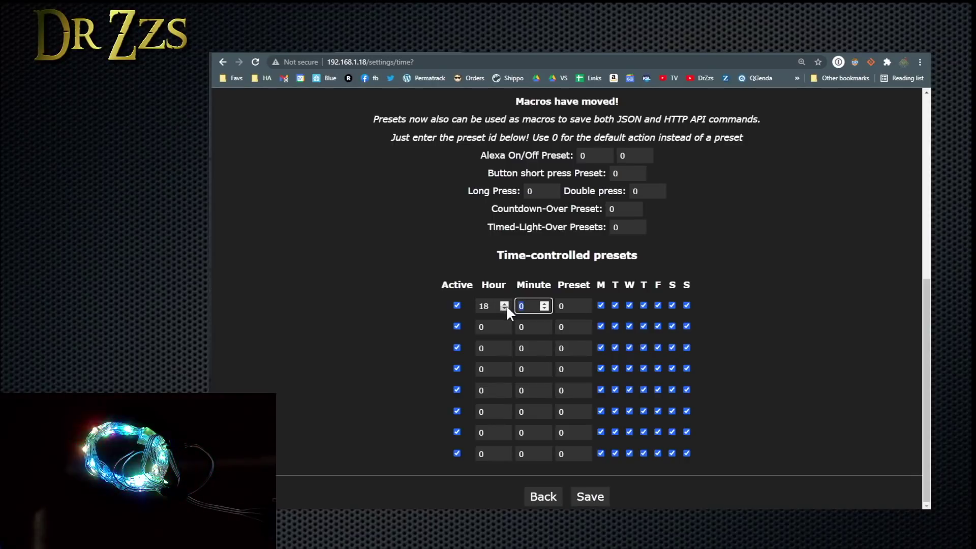
type("30")
key("Tab")
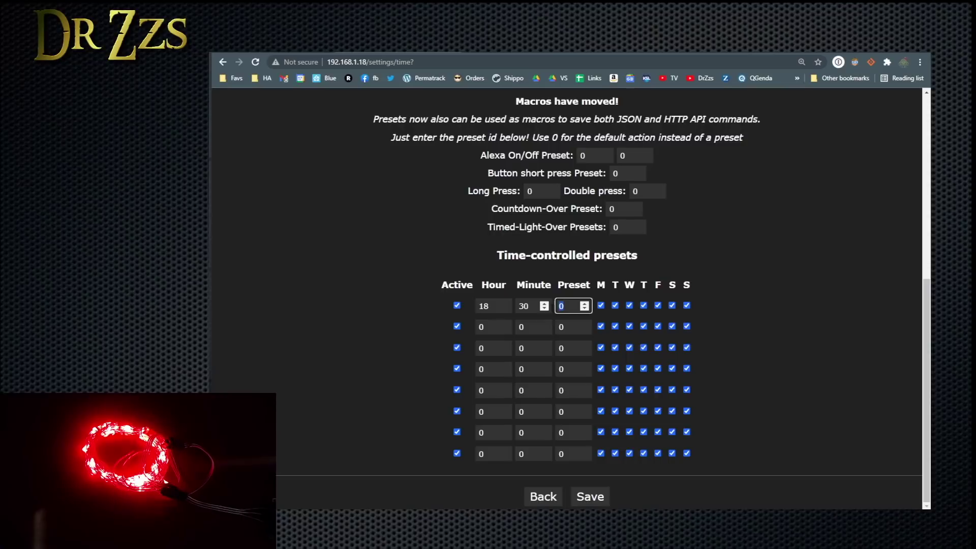
type("3")
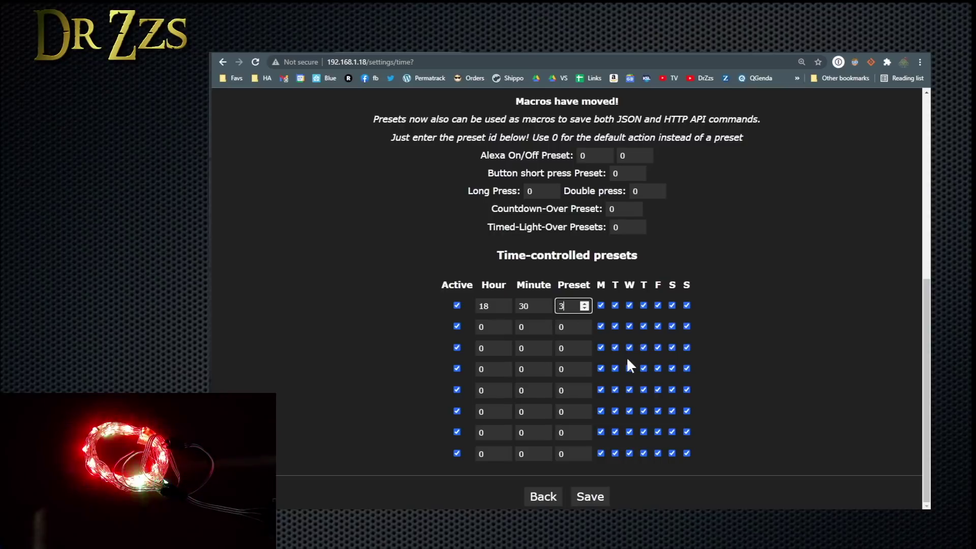
left_click(770, 336)
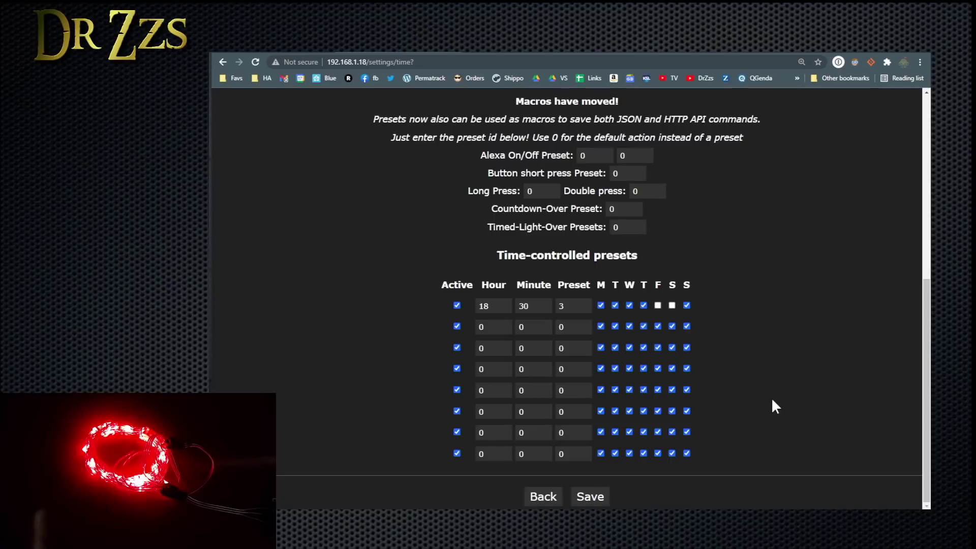
- Schedule the second time-controlled preset: preset 2 at 19:00
left_click(493, 326)
key("BackSpace")
type("19")
left_click(522, 327)
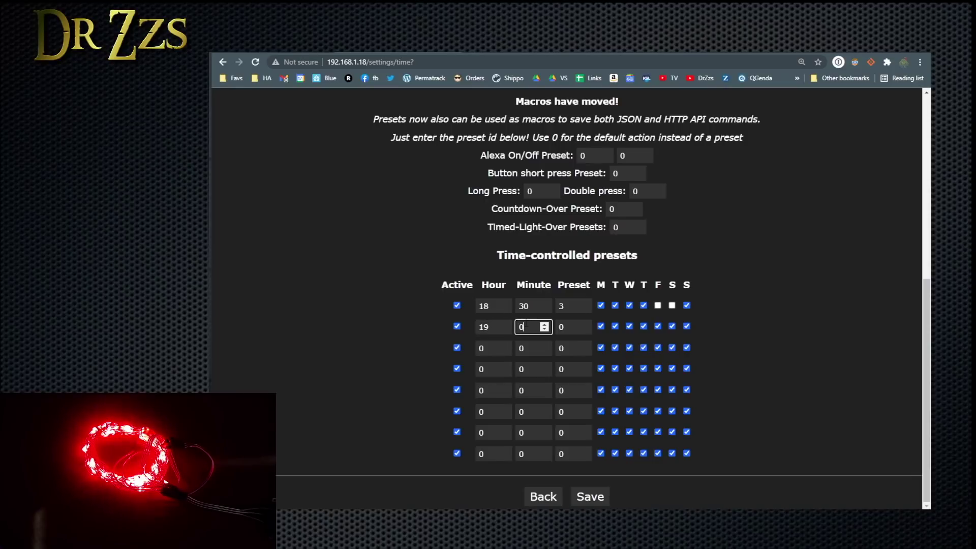
type("0")
key("Tab")
type("2")
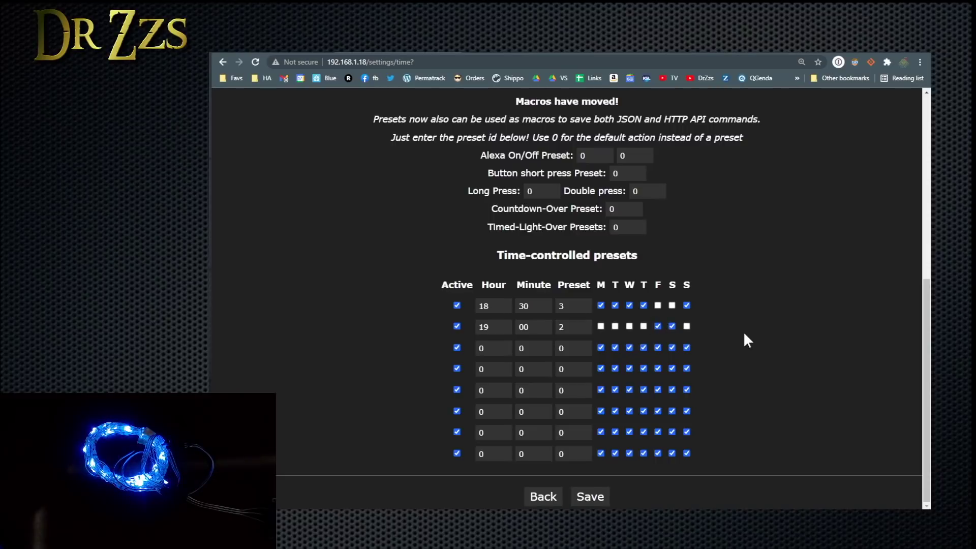
- Save the preset schedules and open the HTTP Request API documentation
left_click(592, 496)
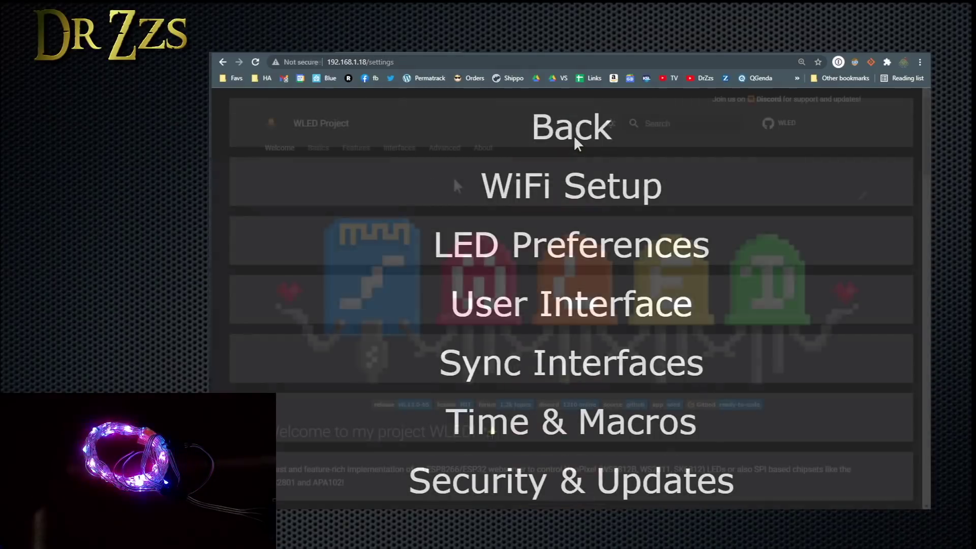
scroll(428, 317, "down", 10)
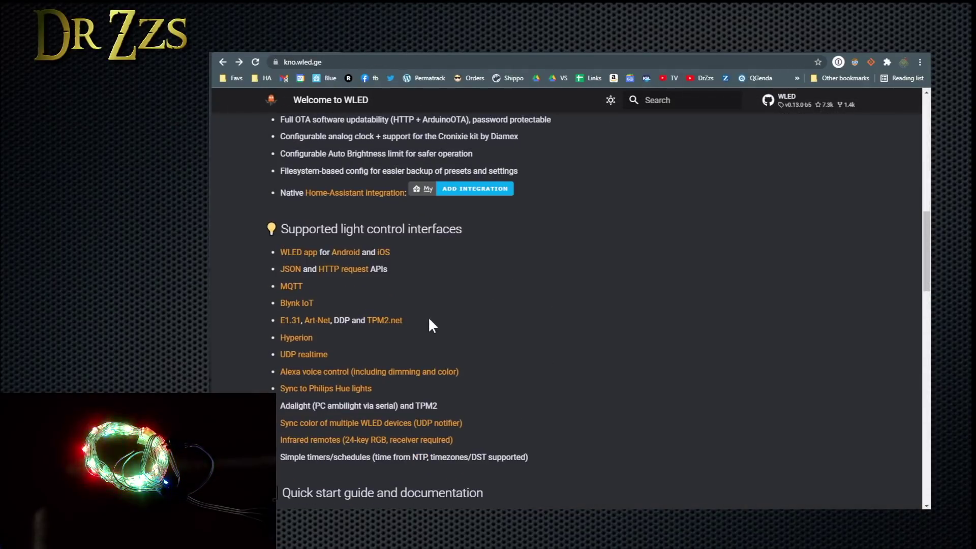
left_click(344, 273)
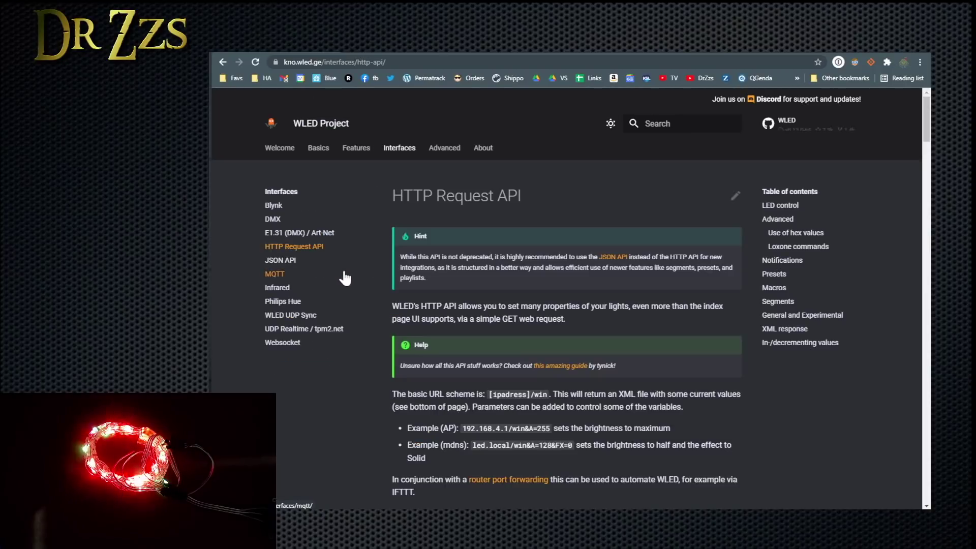
- Find the &T= master off/on/toggle row in the LED control table and highlight its range
scroll(560, 318, "down", 5)
scroll(578, 322, "down", 3)
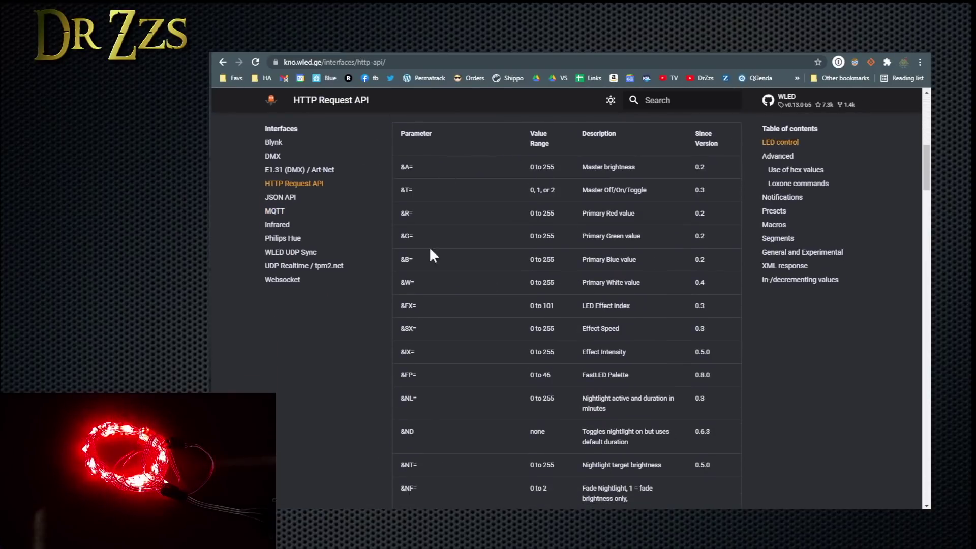
scroll(535, 349, "down", 2)
scroll(550, 351, "up", 2)
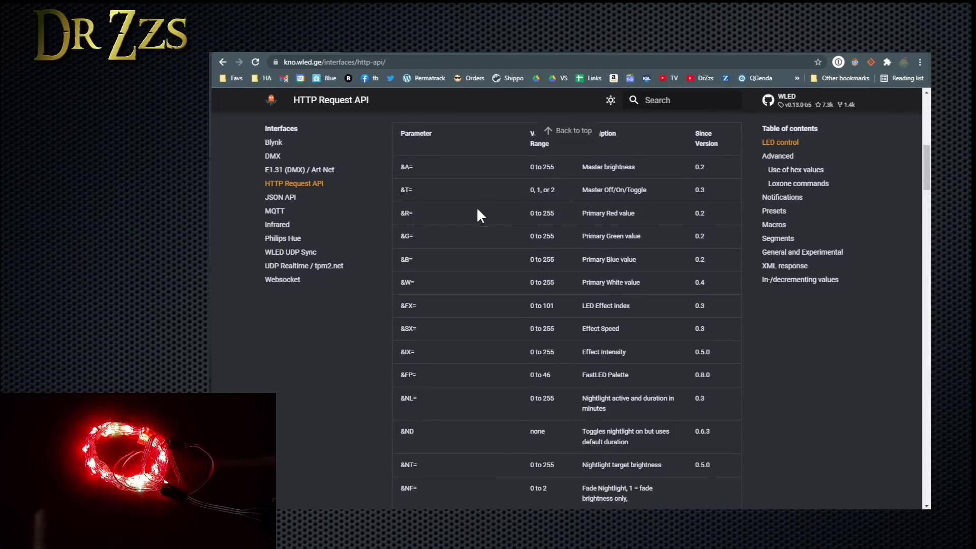
scroll(477, 214, "up", 3)
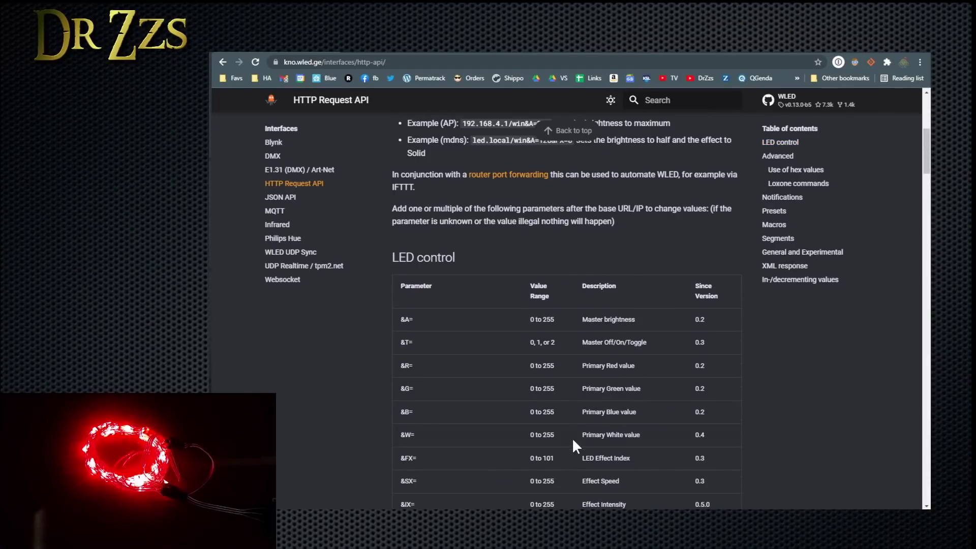
scroll(566, 429, "down", 3)
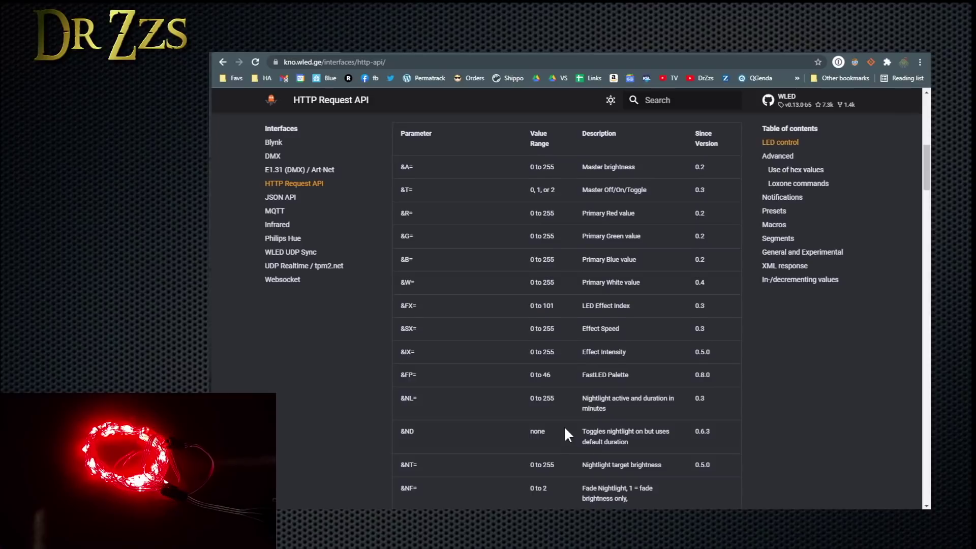
scroll(538, 392, "up", 3)
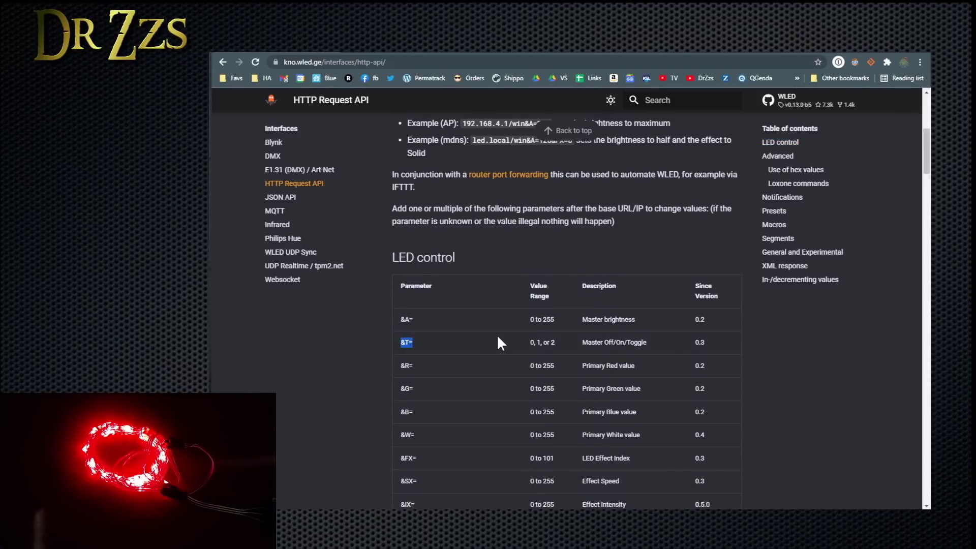
left_click_drag(647, 342, 521, 346)
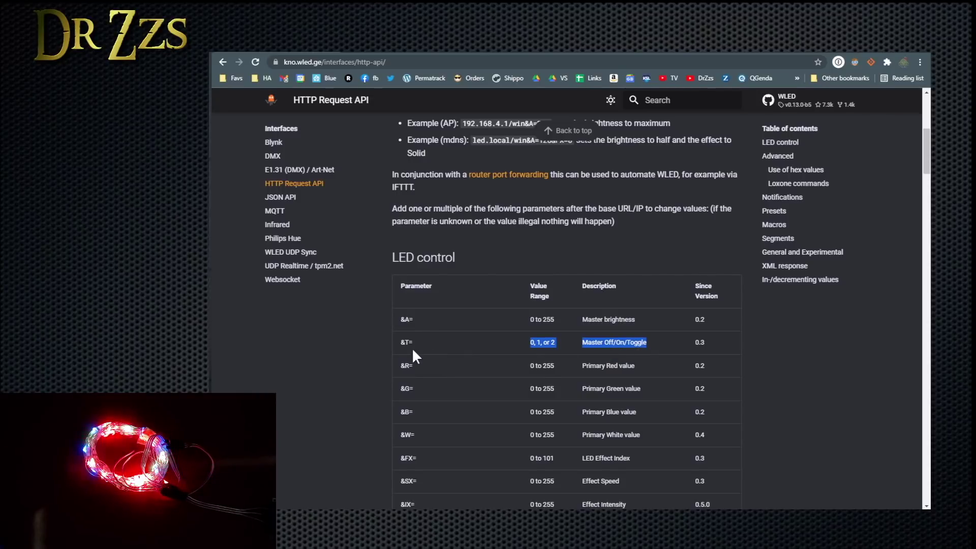
scroll(471, 346, "up", 5)
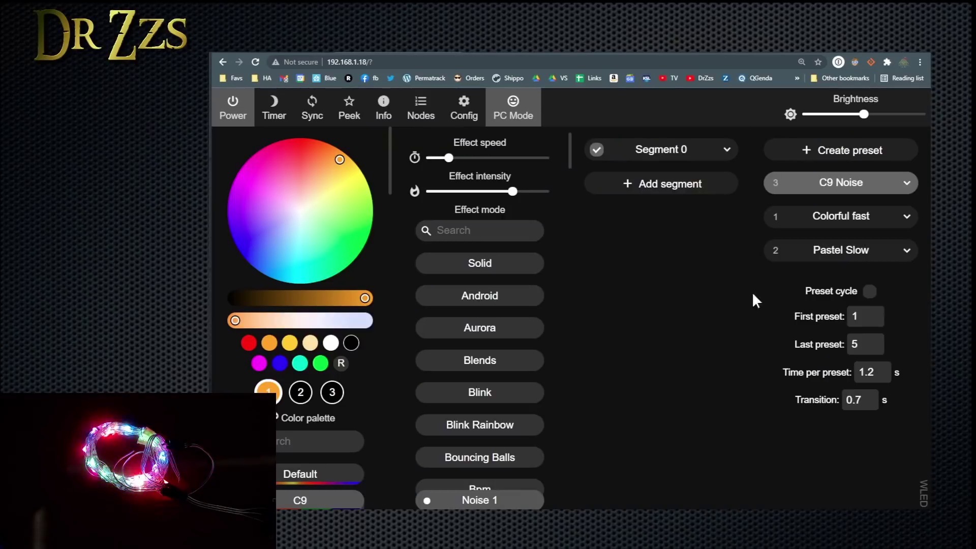
- Save preset 4 'Off' with API command T=0, then test it after loading Colorful fast
left_click(842, 150)
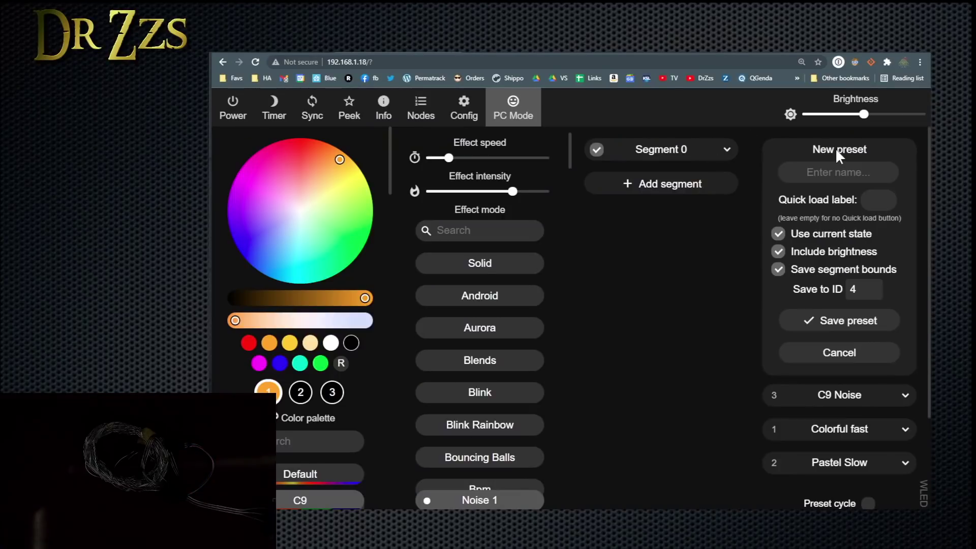
left_click(830, 173)
type("Off")
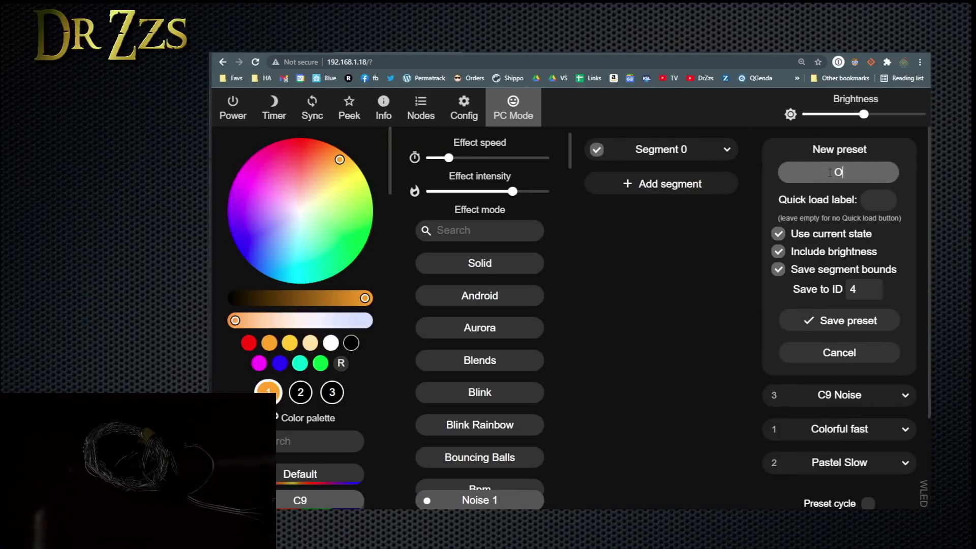
left_click(778, 236)
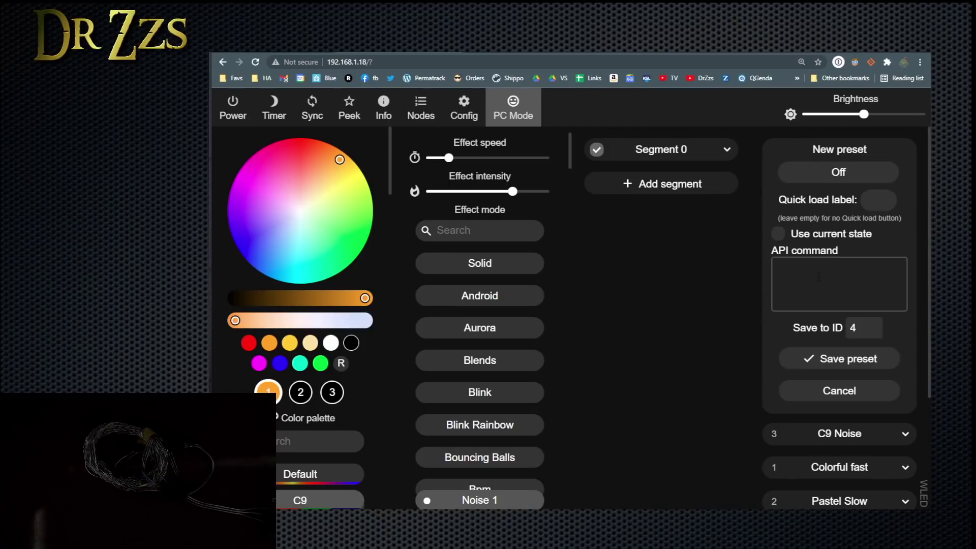
type("T=0")
left_click(838, 359)
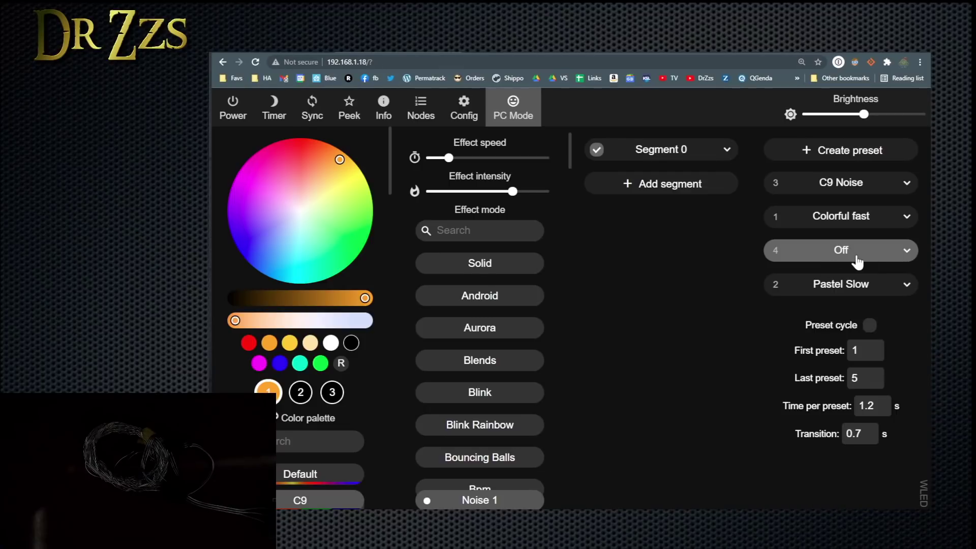
left_click(857, 225)
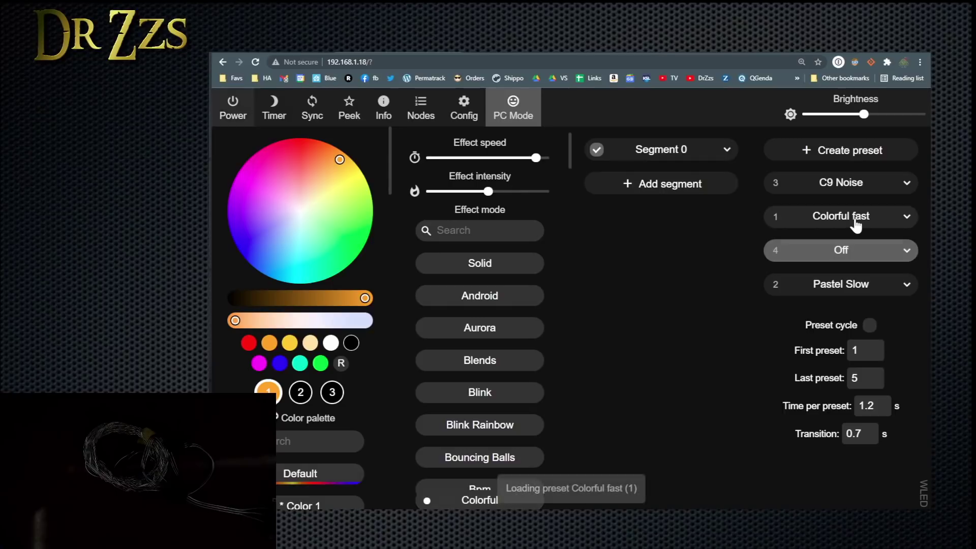
left_click(841, 251)
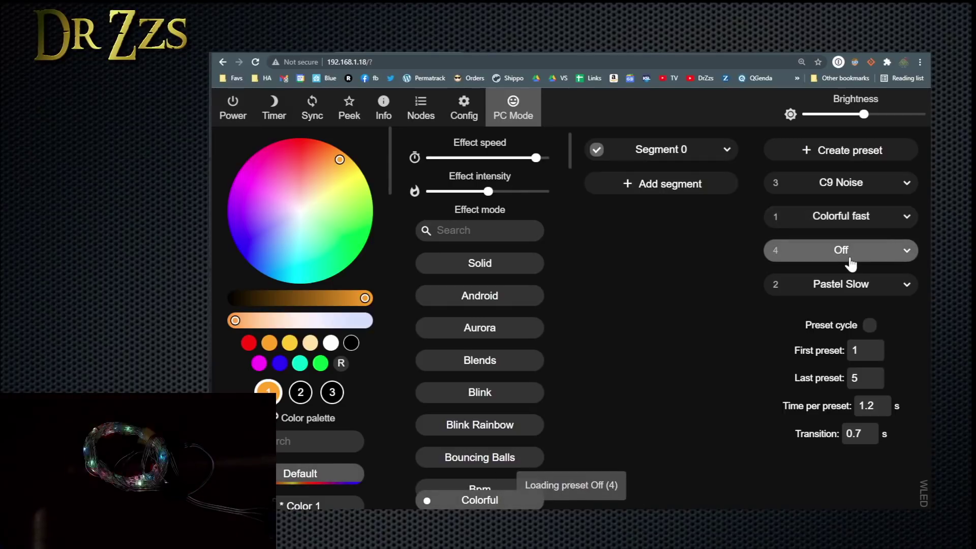
- In Time & Macros, set schedule row 3 to 22:30, preset 4, Sunday–Thursday only
left_click(467, 106)
left_click(589, 401)
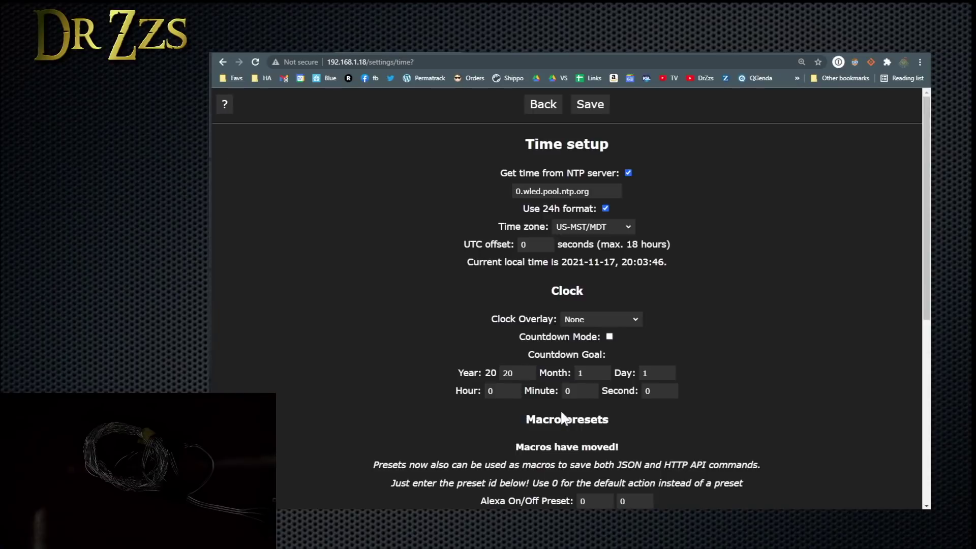
scroll(655, 399, "down", 7)
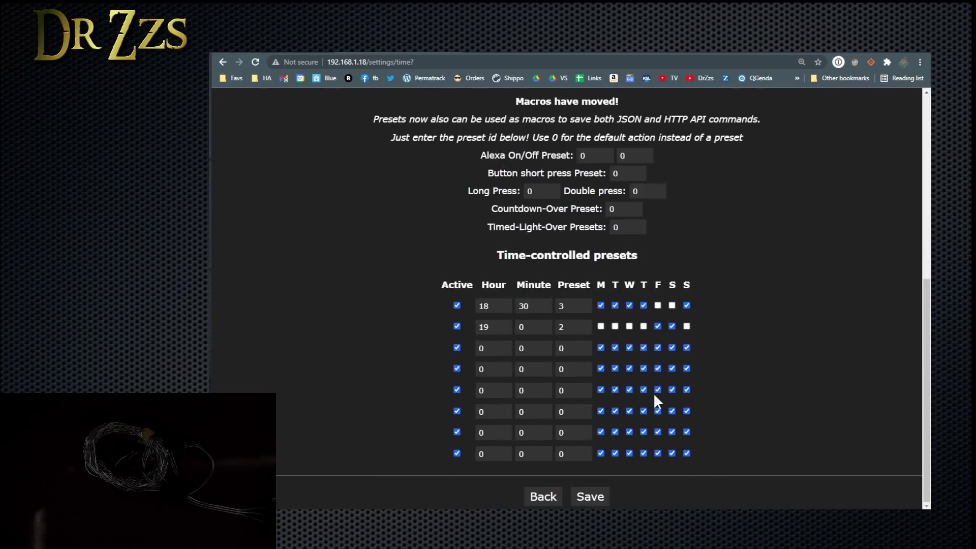
double_click(488, 350)
type("22")
double_click(526, 349)
type("30")
key("Tab")
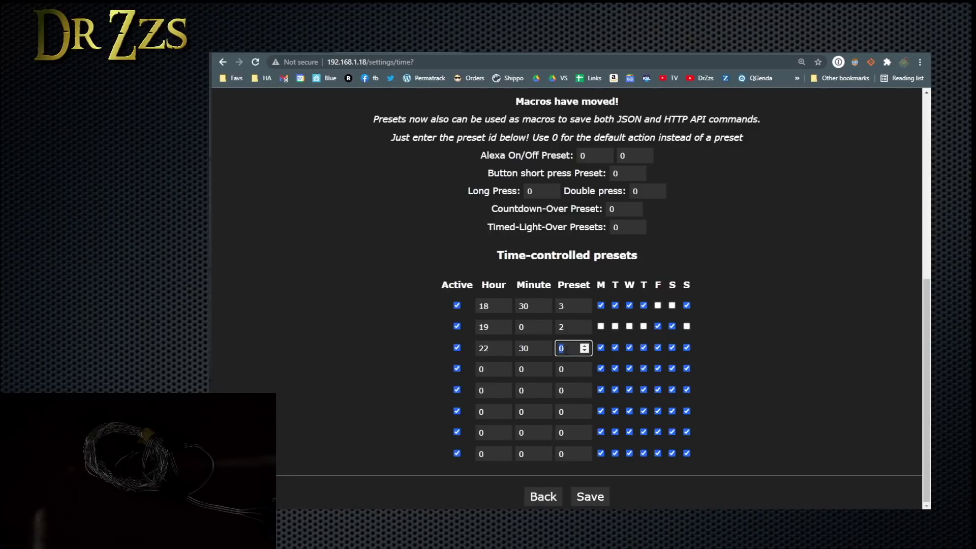
type("4")
left_click(703, 358)
left_click(671, 348)
- Set schedule row 4 to 23:00, preset 4, Friday–Saturday only, and save the settings
double_click(476, 370)
type("23")
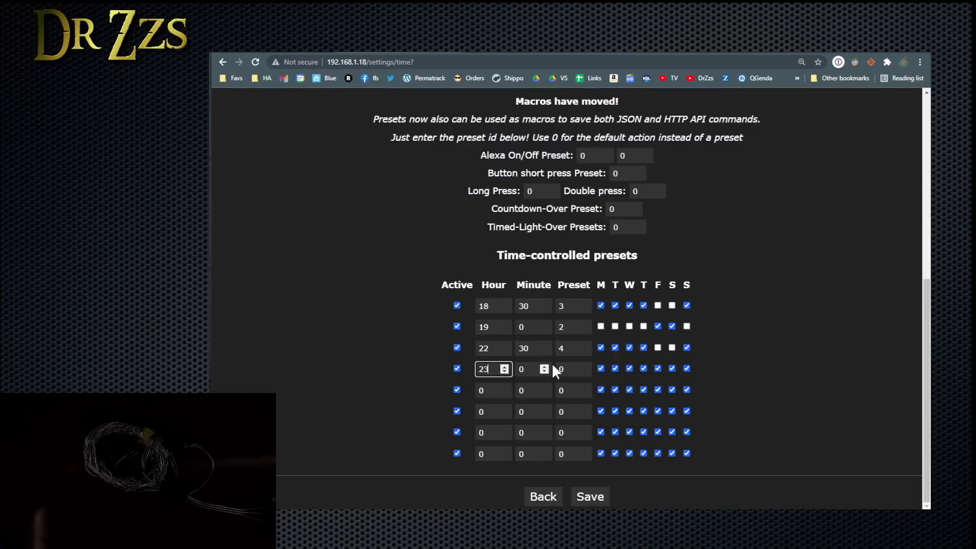
double_click(565, 369)
type("4")
left_click(600, 368)
left_click(615, 368)
left_click(630, 368)
left_click(643, 368)
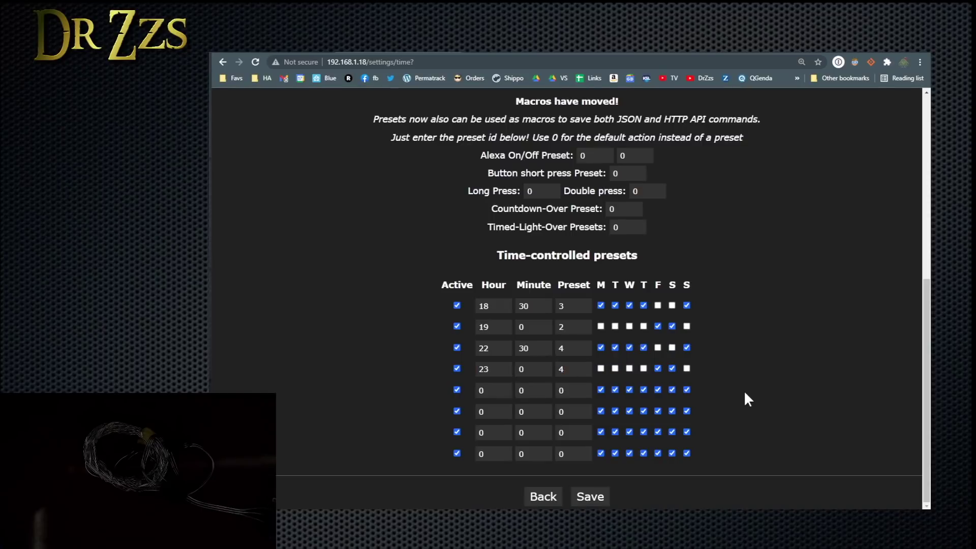
left_click(591, 496)
- Deactivate the 18:30 schedule and enter 20:30 with preset 1 in row 5
left_click(456, 305)
double_click(488, 391)
type("20")
key("Tab")
type("30")
key("Tab")
type("1")
left_click(716, 393)
- Deactivate the 19:00 schedule and switch on the 20:30 preset 1 schedule
double_click(486, 390)
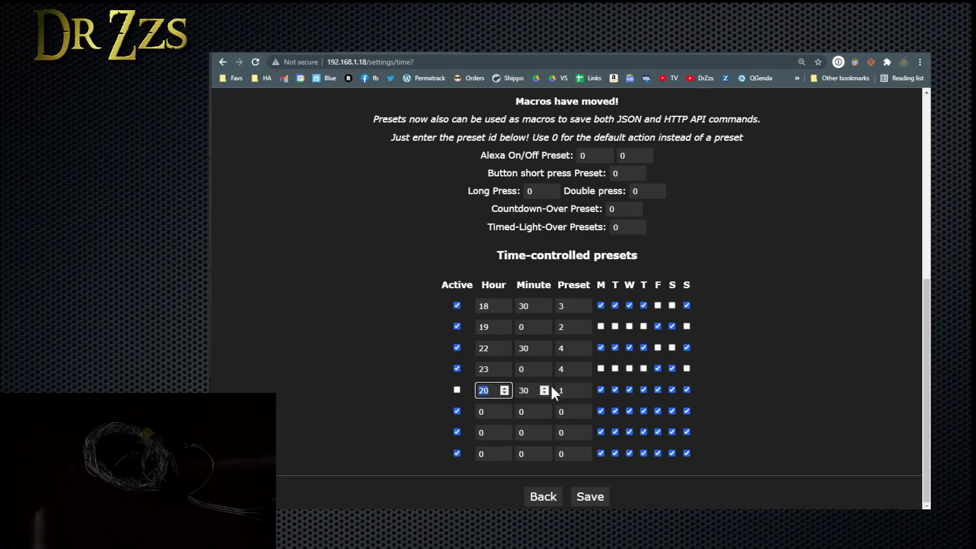
left_click(422, 398)
left_click(457, 326)
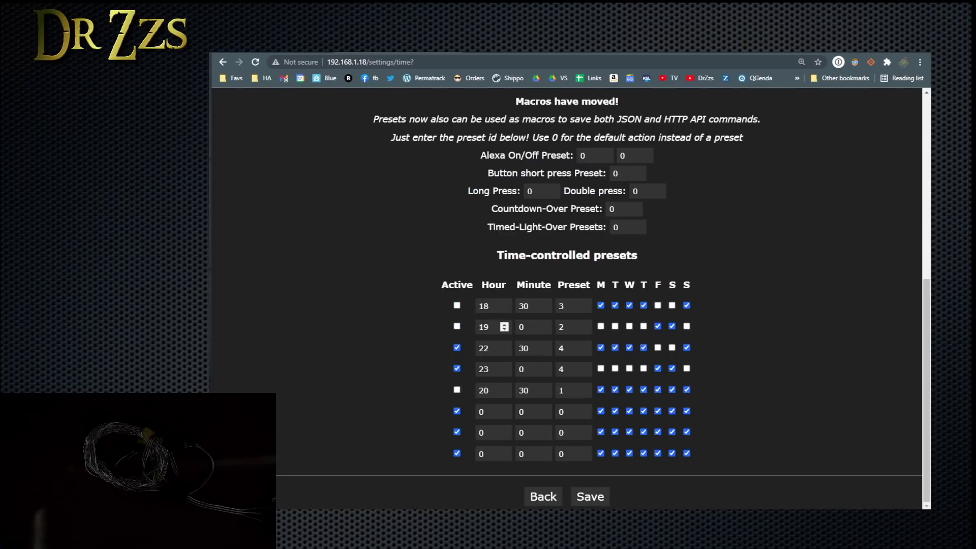
left_click(457, 390)
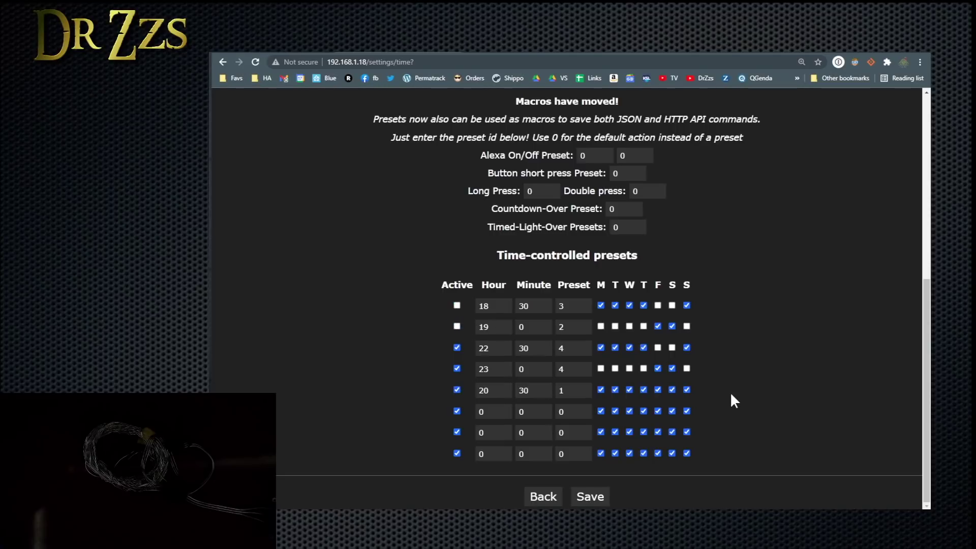